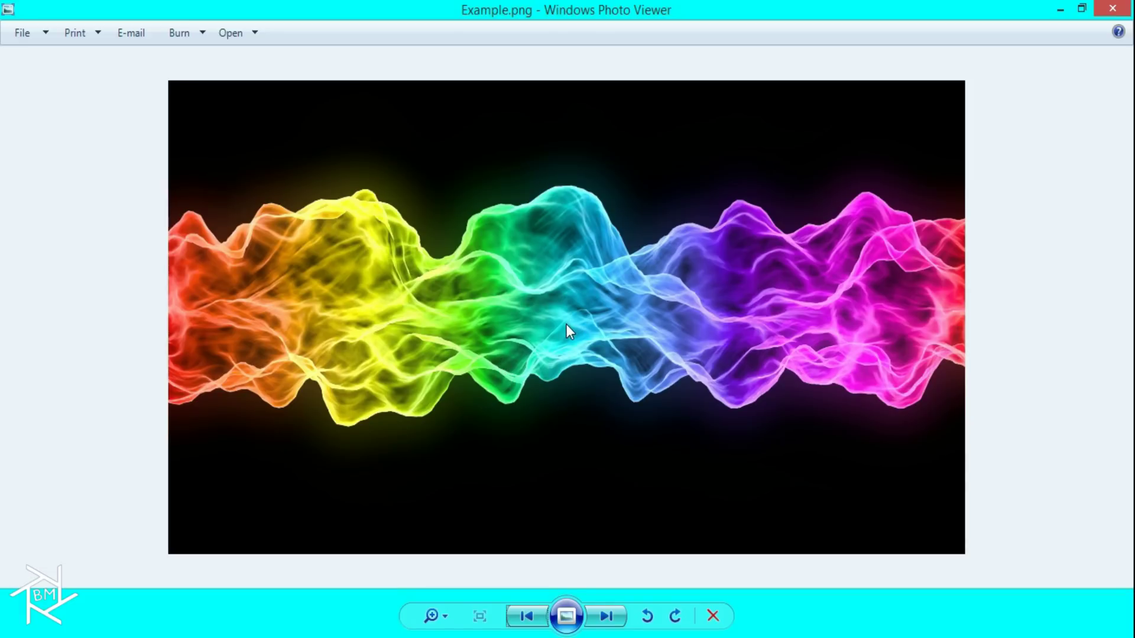
Step: Advance from Example.png to the rougher Example2.png in Windows Photo Viewer
{"action": "left_click", "coordinate": [606, 616]}
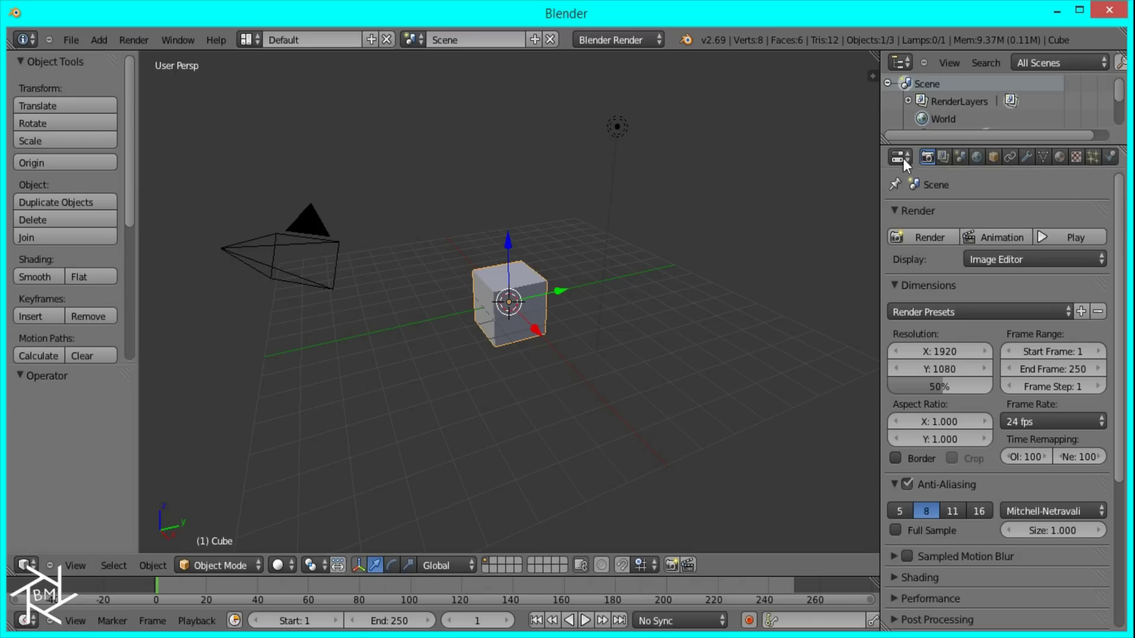
Step: Change the cube material's texture Tex to the Clouds type
{"action": "left_click", "coordinate": [1076, 157]}
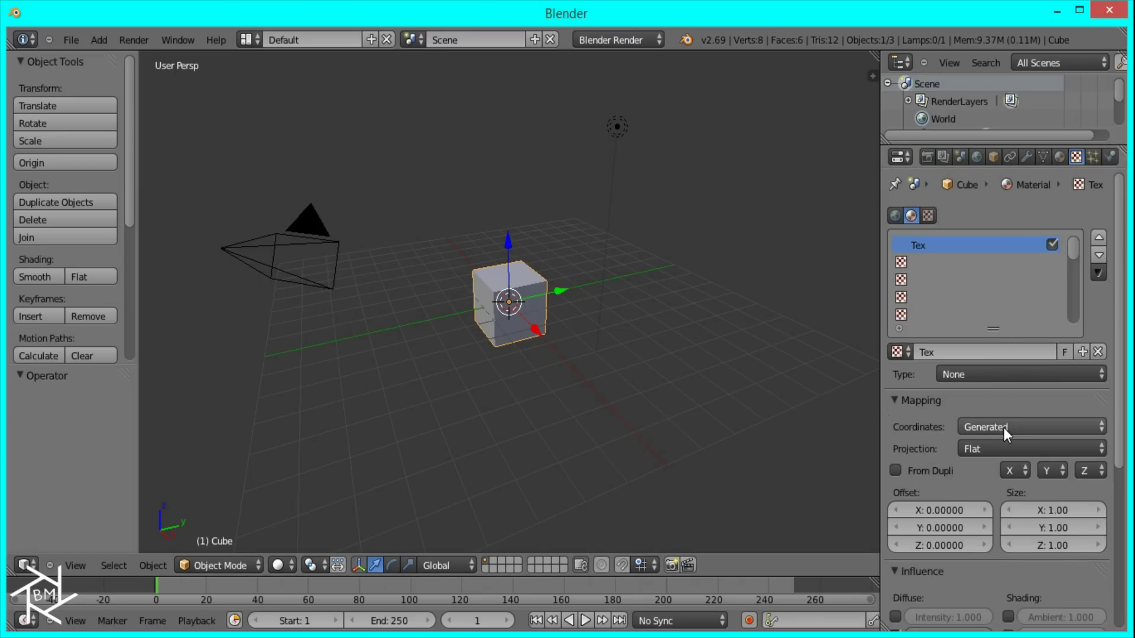
{"action": "left_click", "coordinate": [988, 371]}
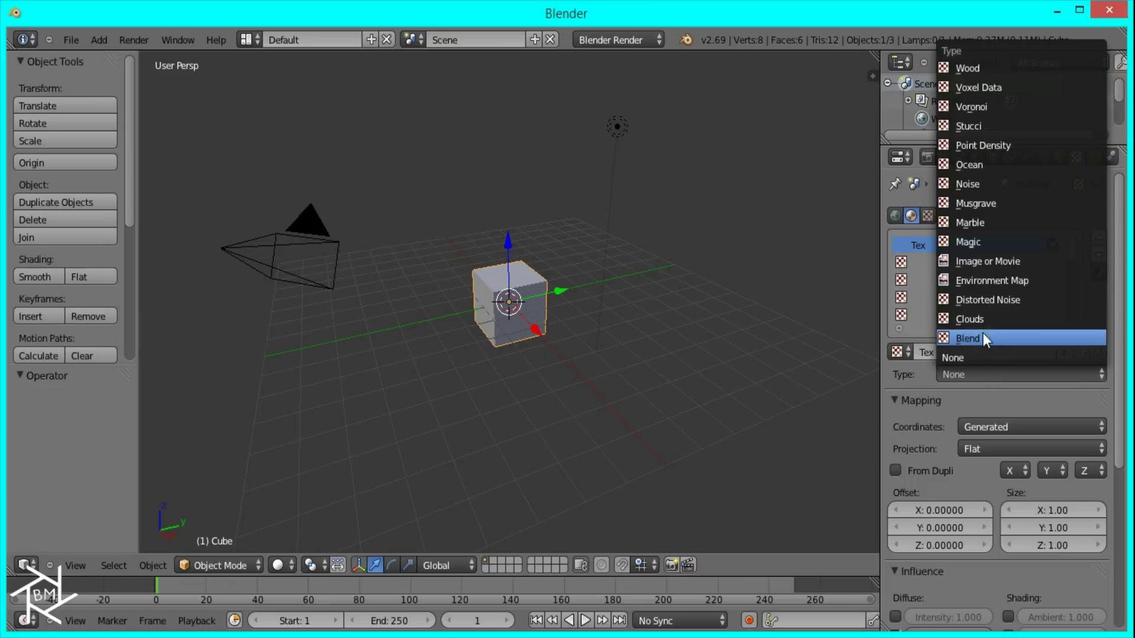
{"action": "left_click", "coordinate": [986, 318]}
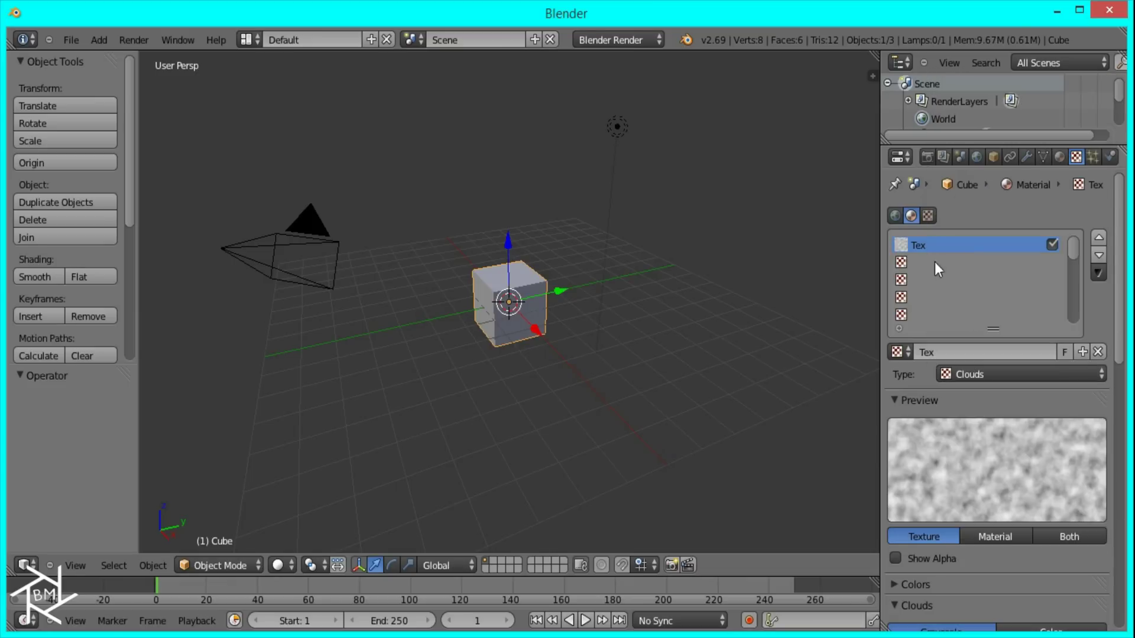
Step: Switch to the Compositing layout with Use Nodes and Backdrop enabled, node editor maximized
{"action": "left_click", "coordinate": [246, 39]}
{"action": "left_click", "coordinate": [264, 103]}
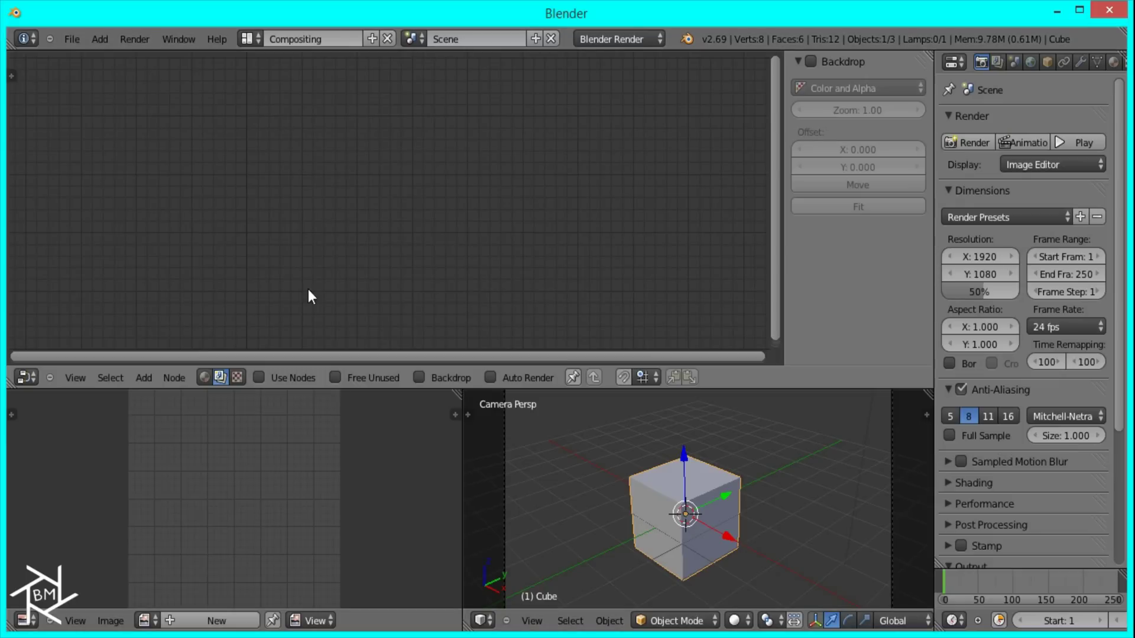
{"action": "left_click", "coordinate": [280, 377]}
{"action": "left_click", "coordinate": [419, 378]}
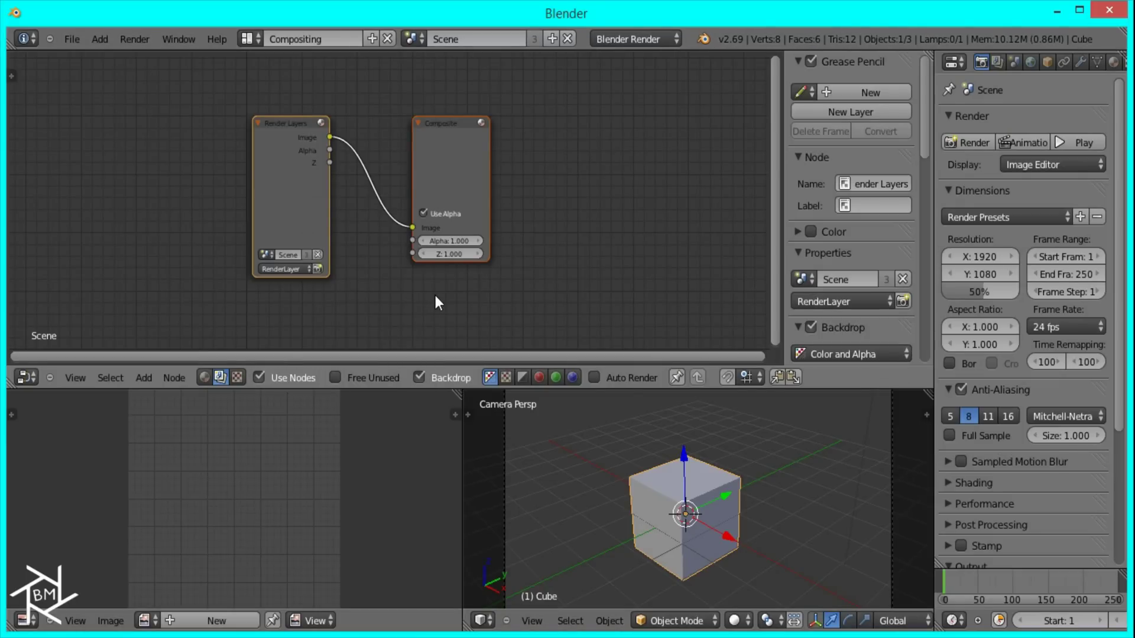
{"action": "key", "text": "ctrl+Up"}
Step: Delete the Render Layers node and move the Composite node to the upper right
{"action": "left_click", "coordinate": [375, 266]}
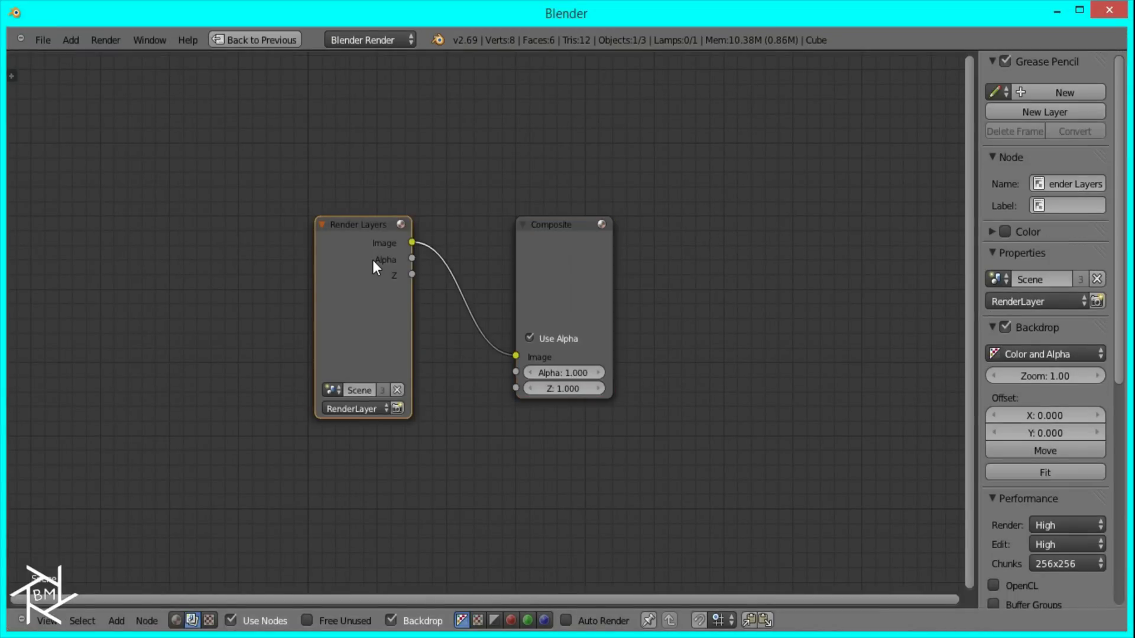
{"action": "key", "text": "x"}
{"action": "left_click", "coordinate": [576, 254]}
{"action": "key", "text": "g"}
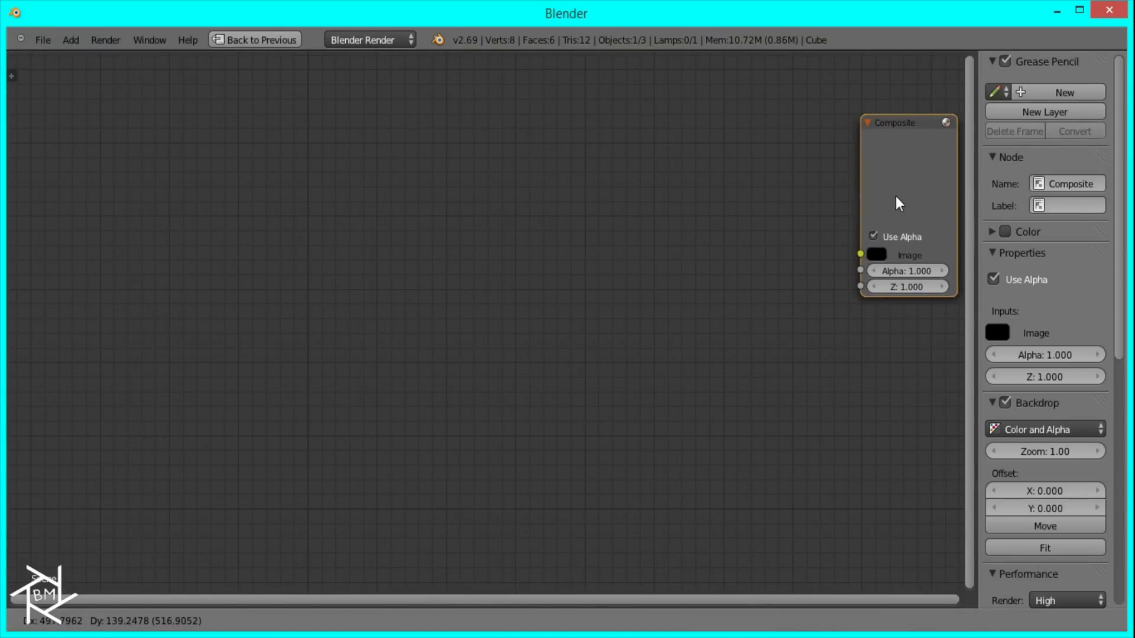
{"action": "left_click", "coordinate": [875, 201]}
Step: Add an Image node loading Example.png from the Waterpaint_Tutorial folder
{"action": "key", "text": "shift+a"}
{"action": "mouse_move", "coordinate": [476, 289]}
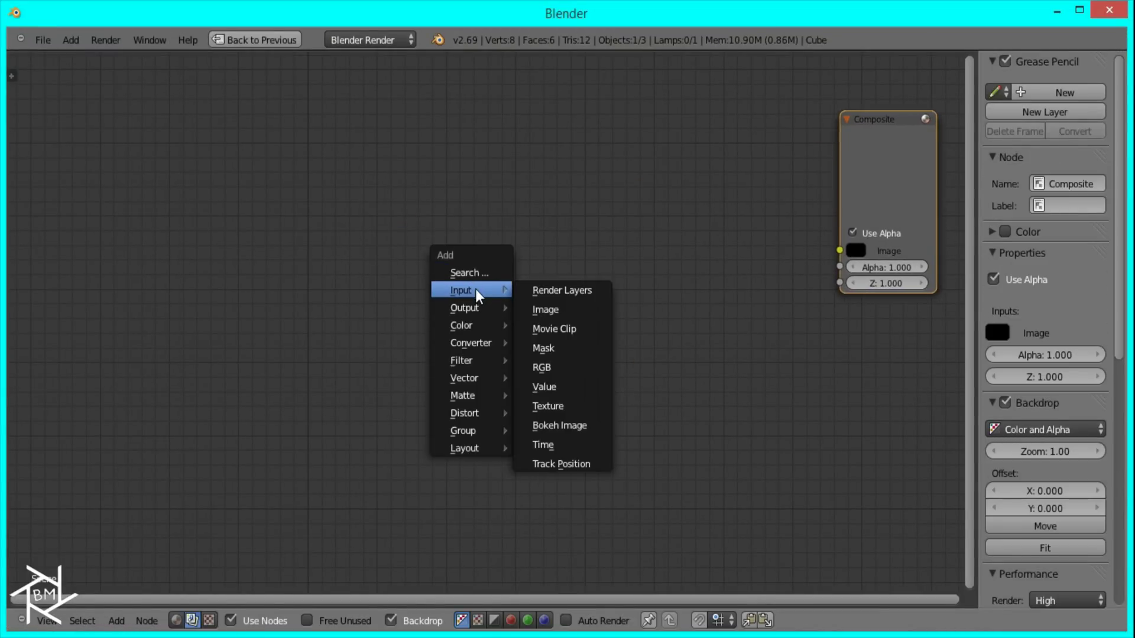
{"action": "left_click", "coordinate": [540, 302]}
{"action": "left_click", "coordinate": [99, 122]}
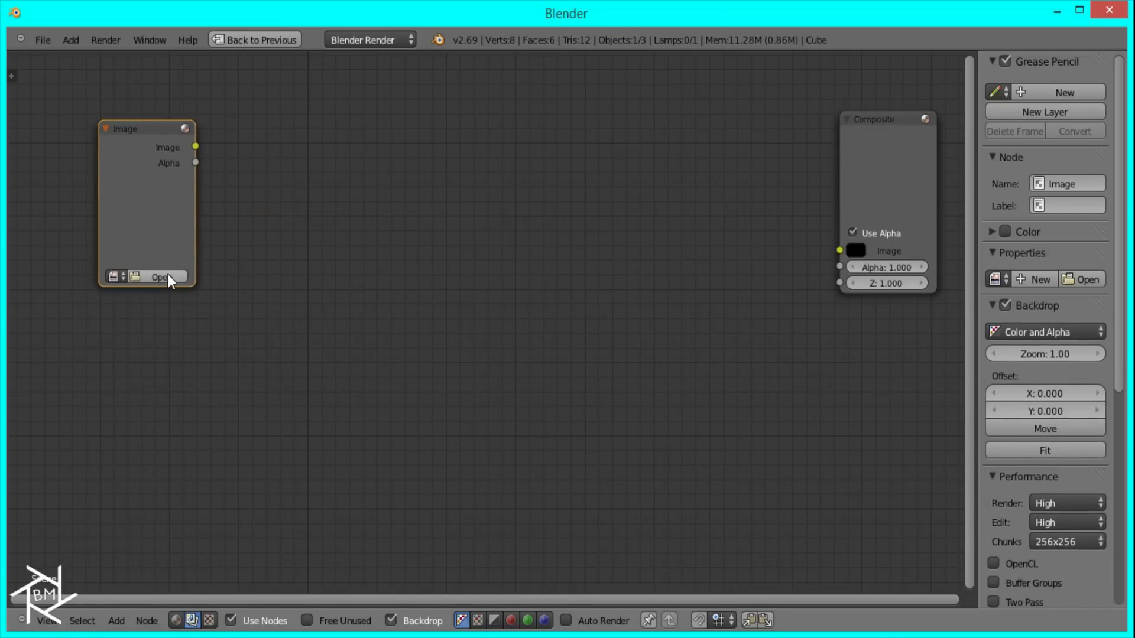
{"action": "left_click", "coordinate": [168, 274]}
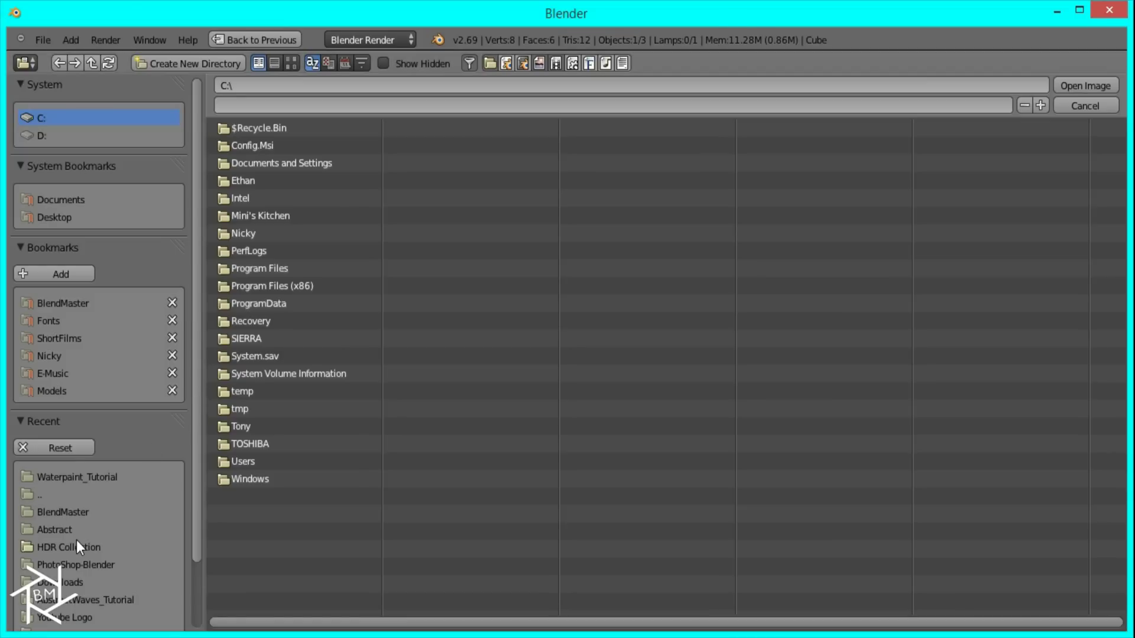
{"action": "left_click", "coordinate": [68, 480]}
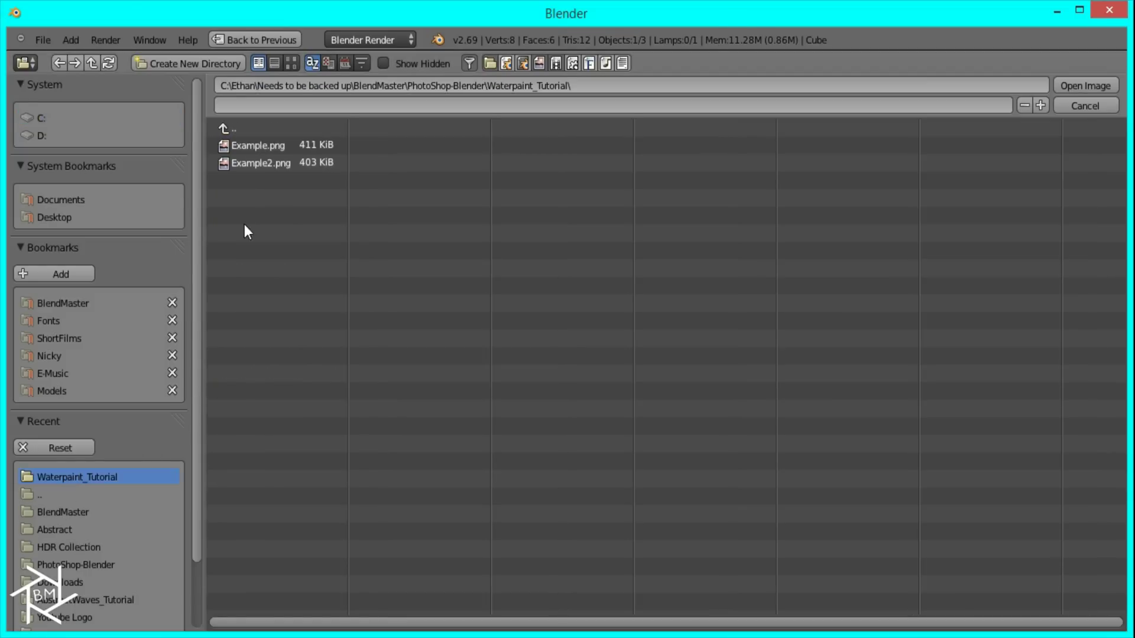
{"action": "double_click", "coordinate": [254, 139]}
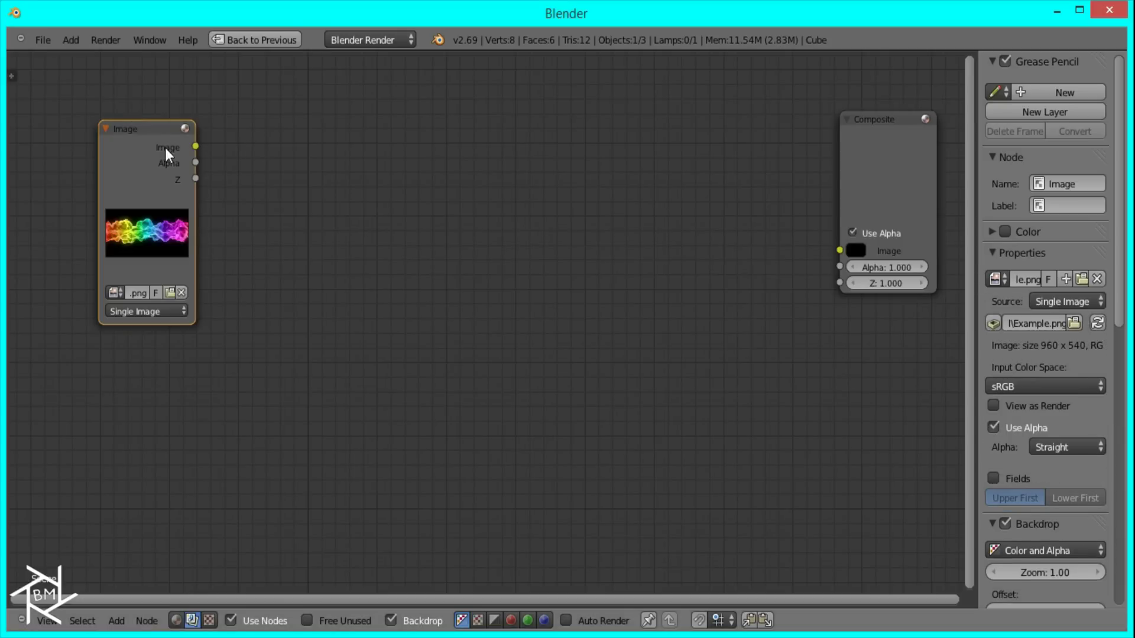
Step: Link the Image node to a new Viewer node and arrange the nodes
{"action": "left_click", "coordinate": [158, 154], "text": "ctrl+shift"}
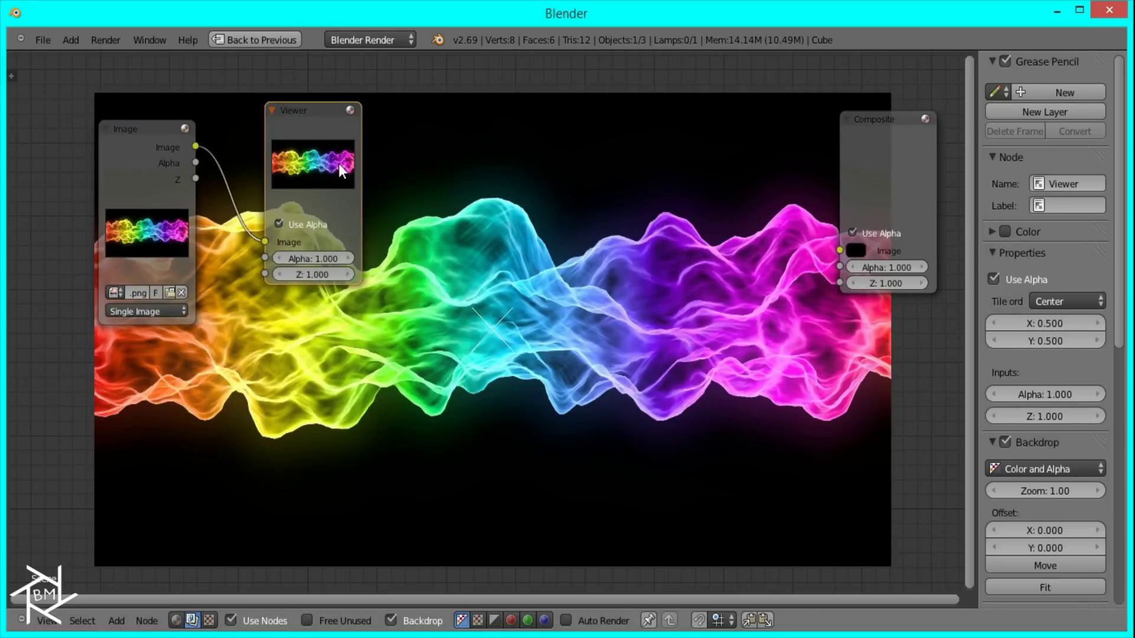
{"action": "left_click_drag", "start_coordinate": [339, 164], "coordinate": [973, 481]}
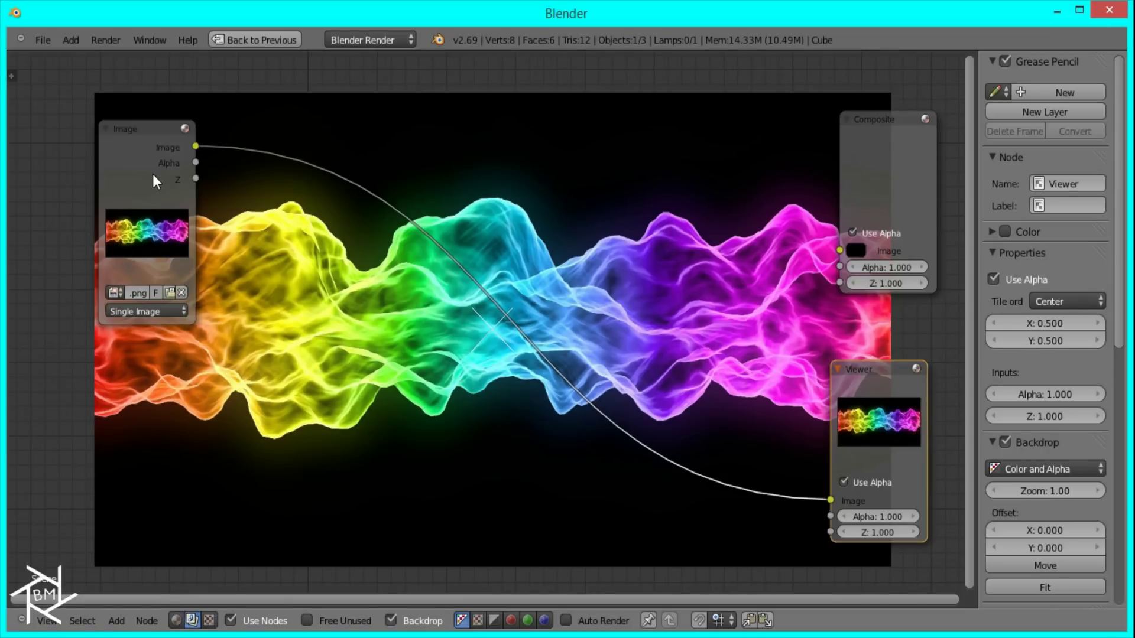
{"action": "left_click_drag", "start_coordinate": [143, 164], "coordinate": [840, 250]}
{"action": "left_click_drag", "start_coordinate": [98, 155], "coordinate": [53, 154]}
Step: Insert a Bilateral Blur node into the Image-to-Viewer link and position it
{"action": "key", "text": "shift+a"}
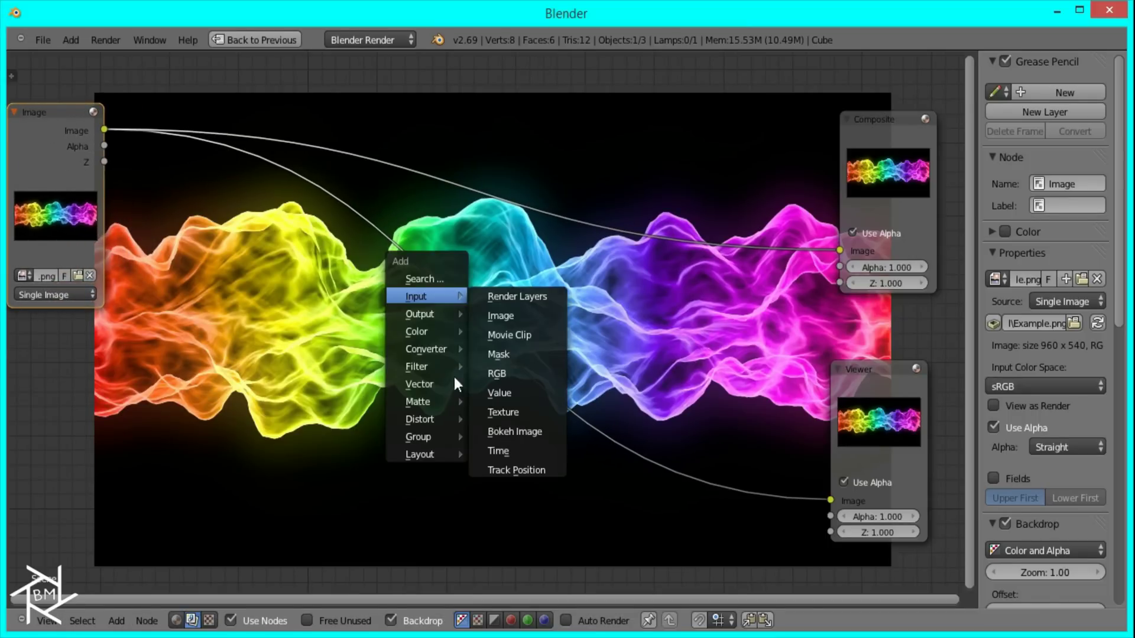
{"action": "mouse_move", "coordinate": [437, 366]}
{"action": "left_click", "coordinate": [508, 384]}
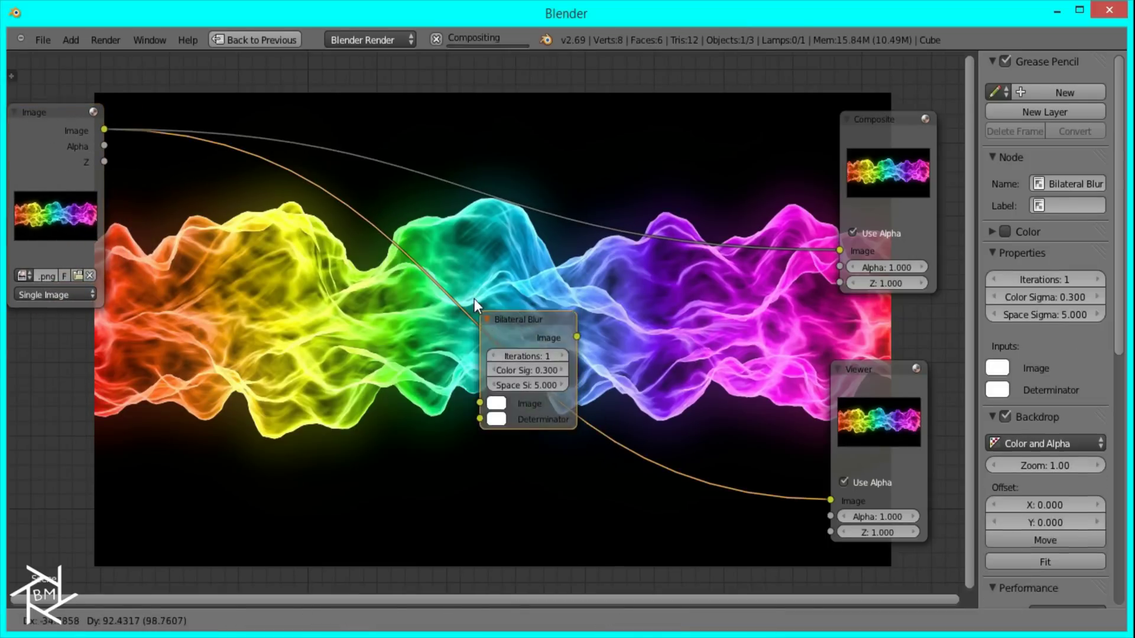
{"action": "left_click", "coordinate": [512, 307]}
{"action": "left_click_drag", "start_coordinate": [512, 308], "coordinate": [530, 229]}
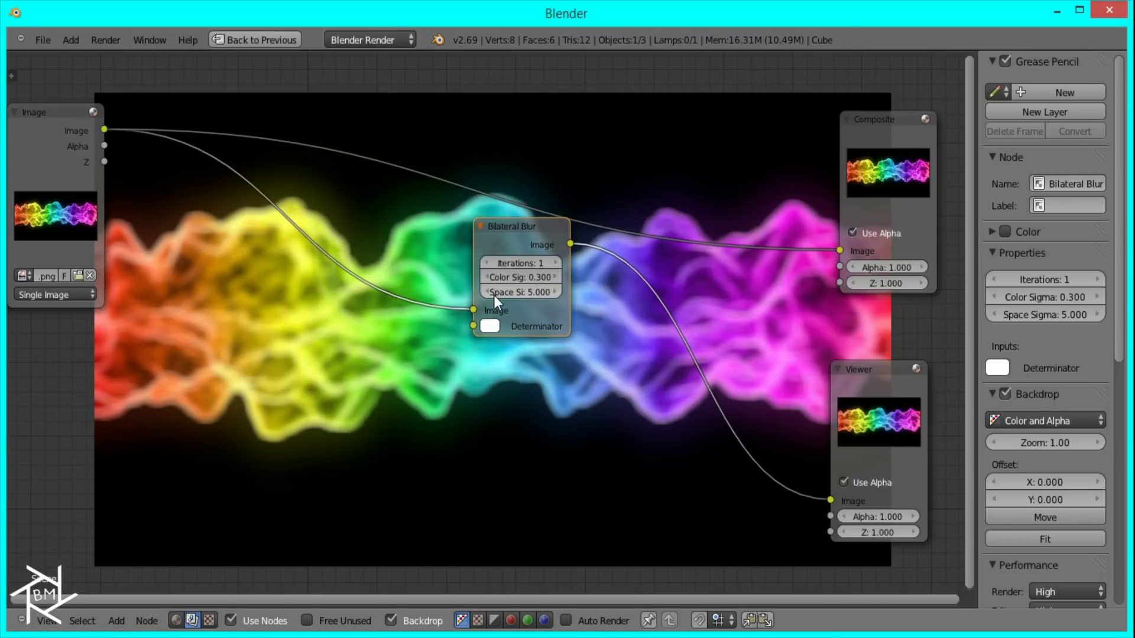
{"action": "scroll", "coordinate": [549, 328], "scroll_direction": "up", "scroll_amount": 1}
{"action": "scroll", "coordinate": [547, 355], "scroll_direction": "up", "scroll_amount": 1}
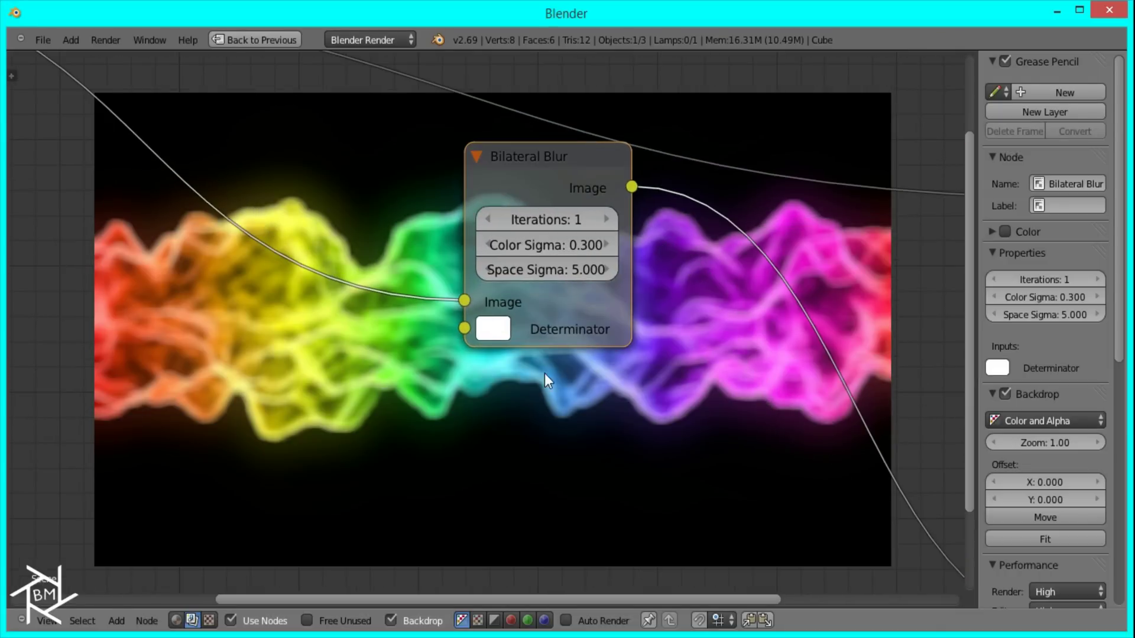
{"action": "key", "text": "g"}
{"action": "left_click", "coordinate": [666, 410]}
{"action": "middle_click_drag", "start_coordinate": [666, 408], "coordinate": [646, 381]}
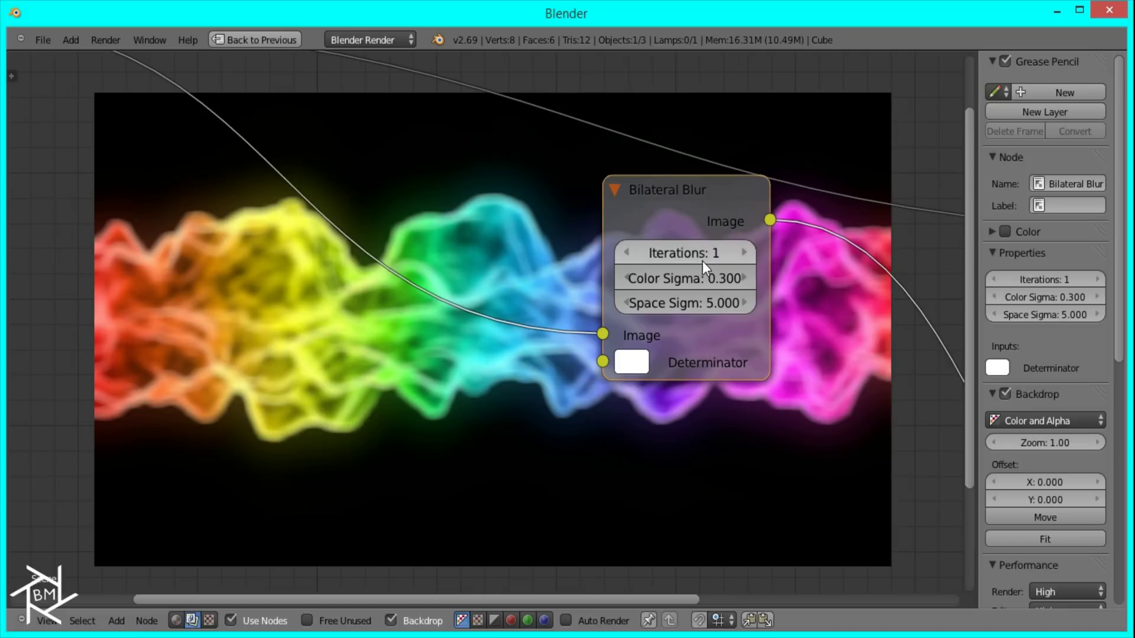
Step: Set the Bilateral Blur to 3 iterations and Space Sigma 5.359
{"action": "middle_click_drag", "start_coordinate": [774, 287], "coordinate": [880, 289]}
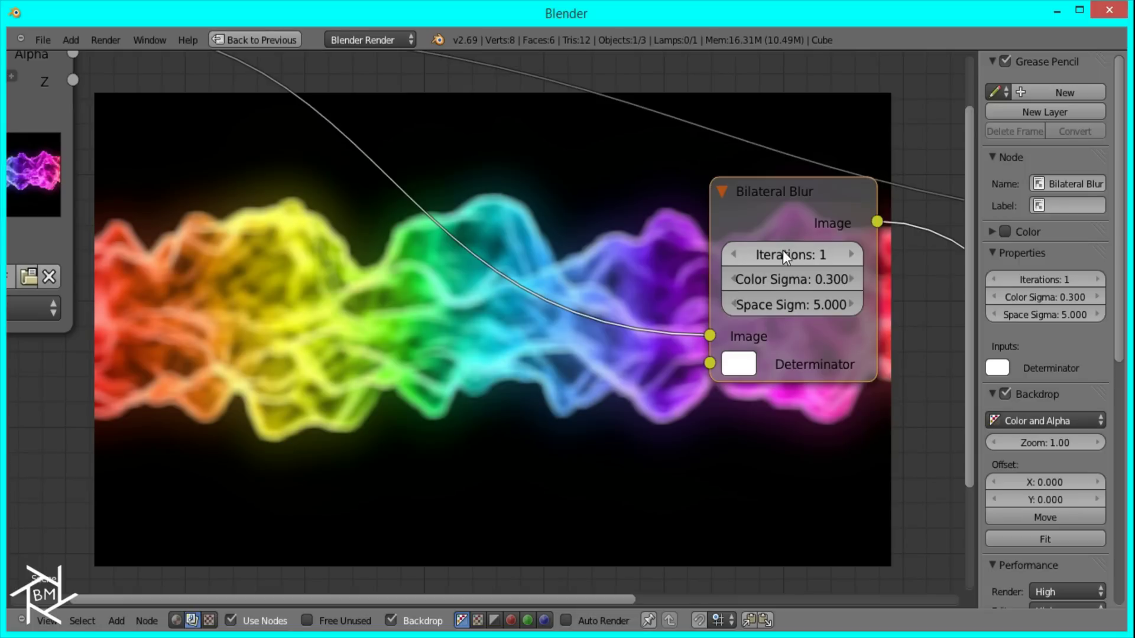
{"action": "left_click", "coordinate": [850, 255]}
{"action": "left_click", "coordinate": [850, 255]}
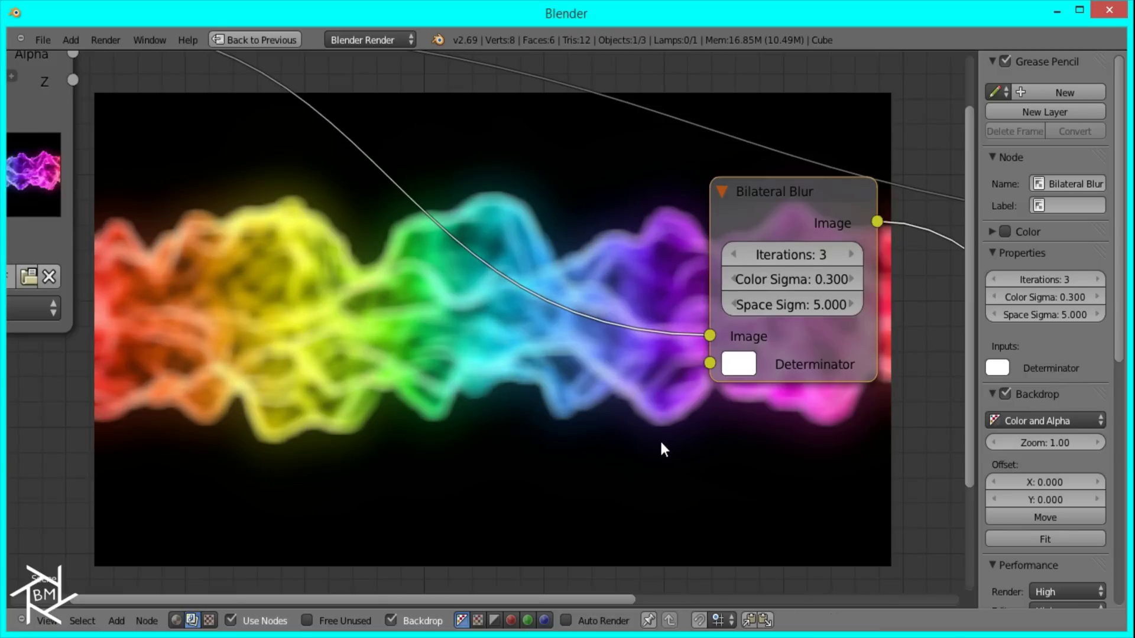
{"action": "left_click_drag", "start_coordinate": [839, 300], "coordinate": [889, 321]}
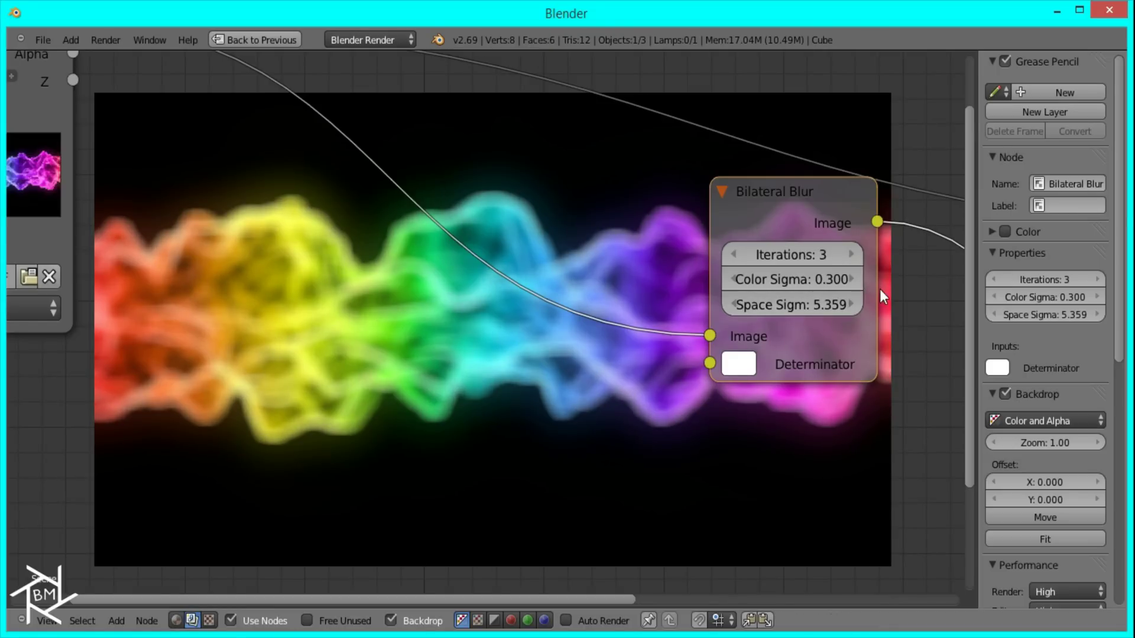
Step: Try Bilateral Blur values: Iterations 1 with Space Sigma 5, then Iterations 5 with Space Sigma 1
{"action": "left_click", "coordinate": [810, 255]}
{"action": "type", "text": "1"}
{"action": "key", "text": "Tab"}
{"action": "key", "text": "Tab"}
{"action": "type", "text": "5"}
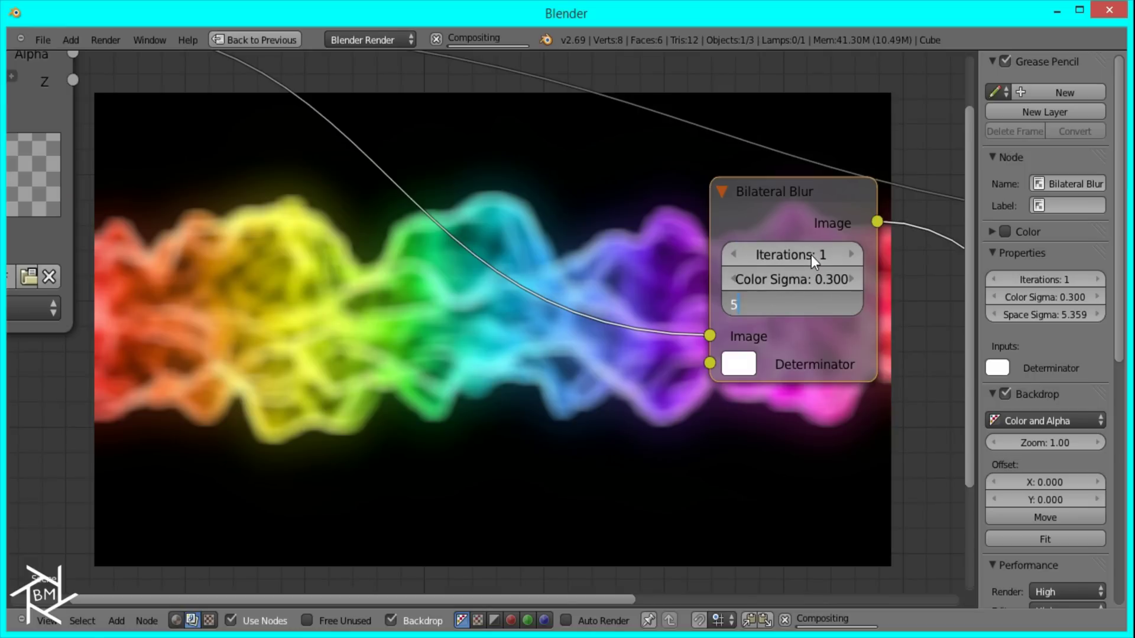
{"action": "key", "text": "Return"}
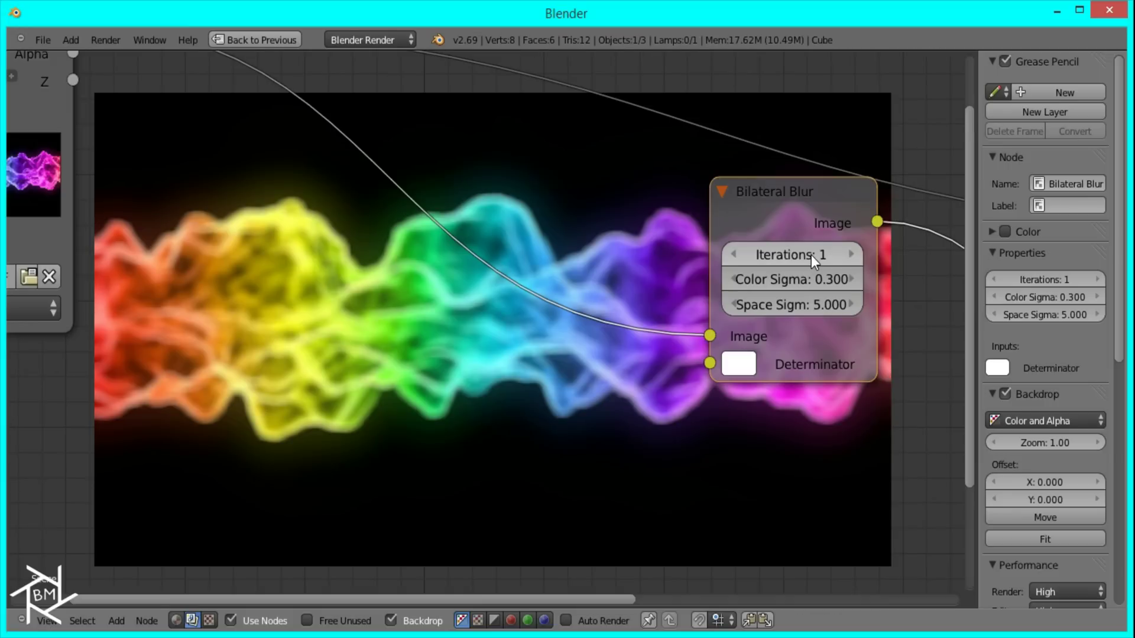
{"action": "left_click", "coordinate": [811, 255]}
{"action": "type", "text": "5"}
{"action": "key", "text": "Tab"}
{"action": "key", "text": "Tab"}
{"action": "type", "text": "1"}
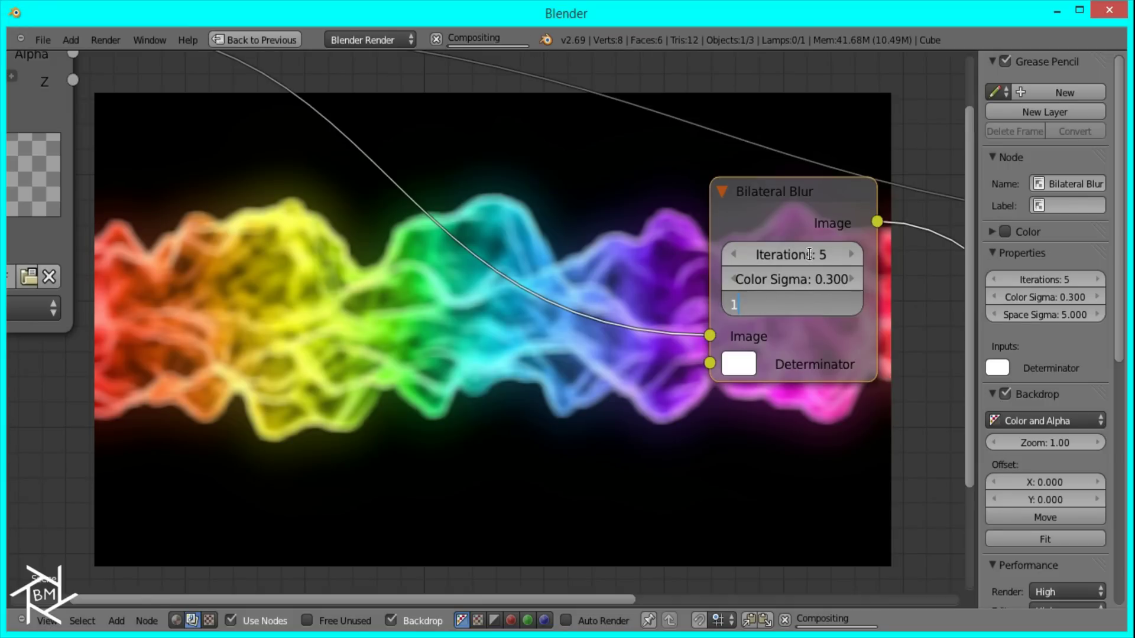
{"action": "key", "text": "Return"}
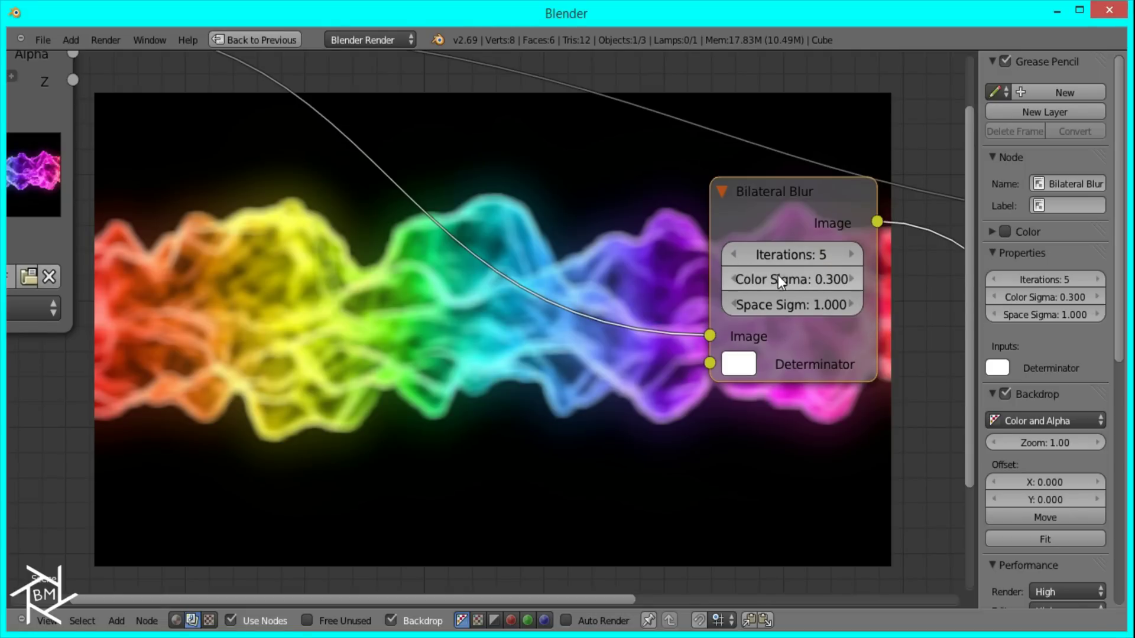
Step: Make the Determinator colour pink and return Color Sigma to 0.010 after testing higher values
{"action": "left_click_drag", "start_coordinate": [754, 278], "coordinate": [1104, 293]}
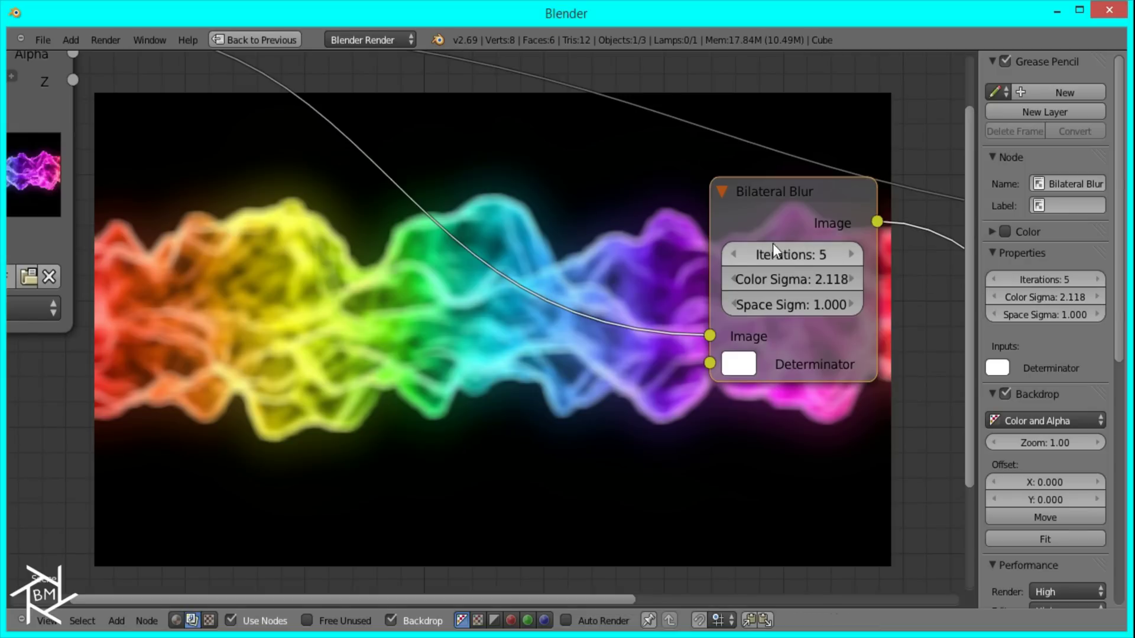
{"action": "left_click_drag", "start_coordinate": [809, 269], "coordinate": [142, 265]}
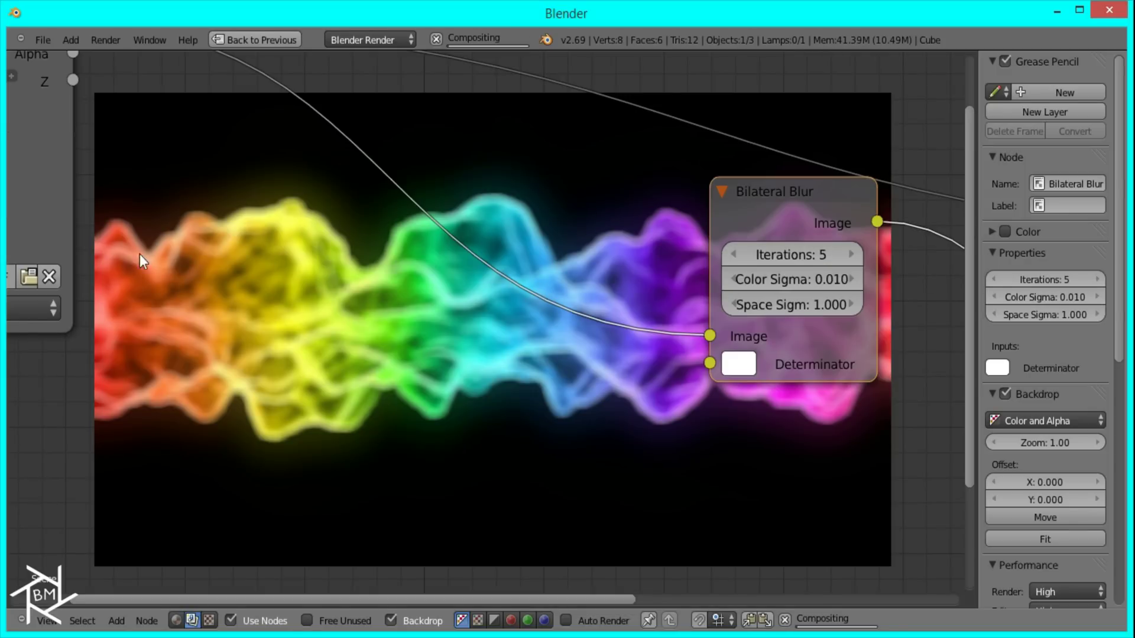
{"action": "left_click", "coordinate": [746, 365]}
{"action": "scroll", "coordinate": [516, 434], "scroll_direction": "down", "scroll_amount": 2}
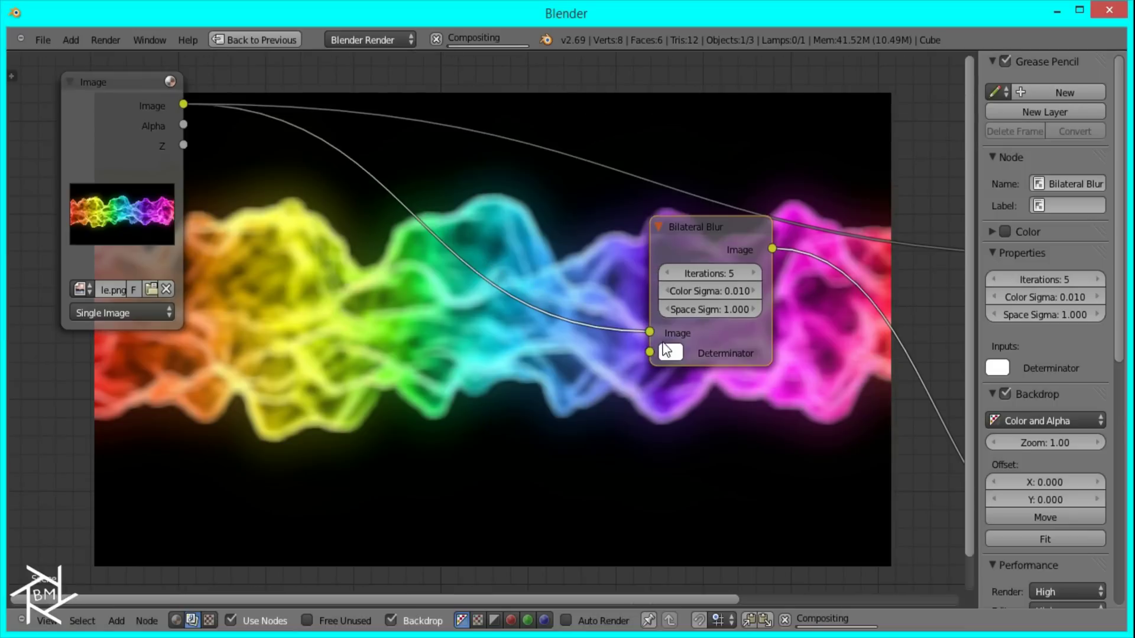
{"action": "left_click", "coordinate": [669, 353]}
{"action": "left_click", "coordinate": [701, 170]}
{"action": "left_click_drag", "start_coordinate": [710, 189], "coordinate": [741, 201]}
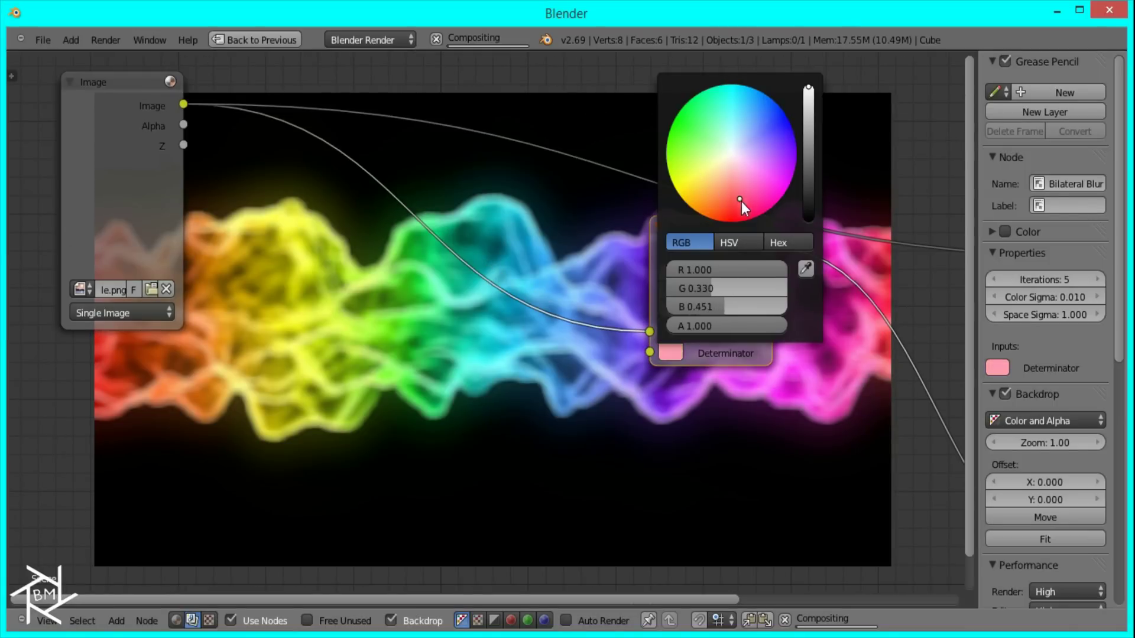
{"action": "left_click_drag", "start_coordinate": [694, 293], "coordinate": [844, 299]}
{"action": "left_click_drag", "start_coordinate": [738, 293], "coordinate": [336, 325]}
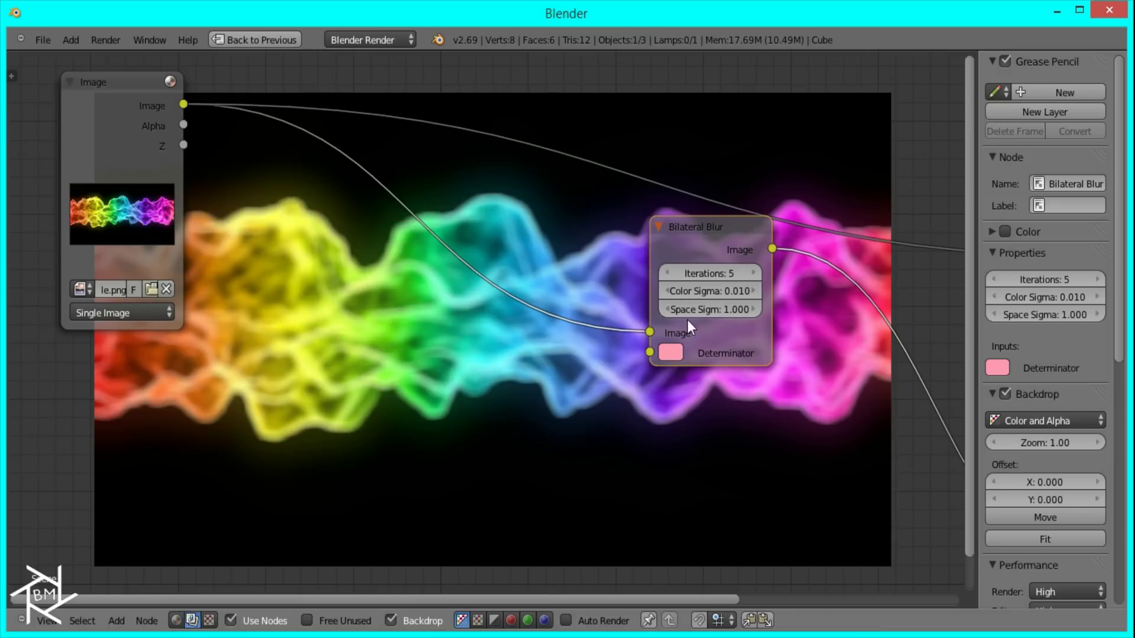
Step: Enter 1 iteration and a Space Sigma of 5 for the Bilateral Blur
{"action": "left_click", "coordinate": [712, 273]}
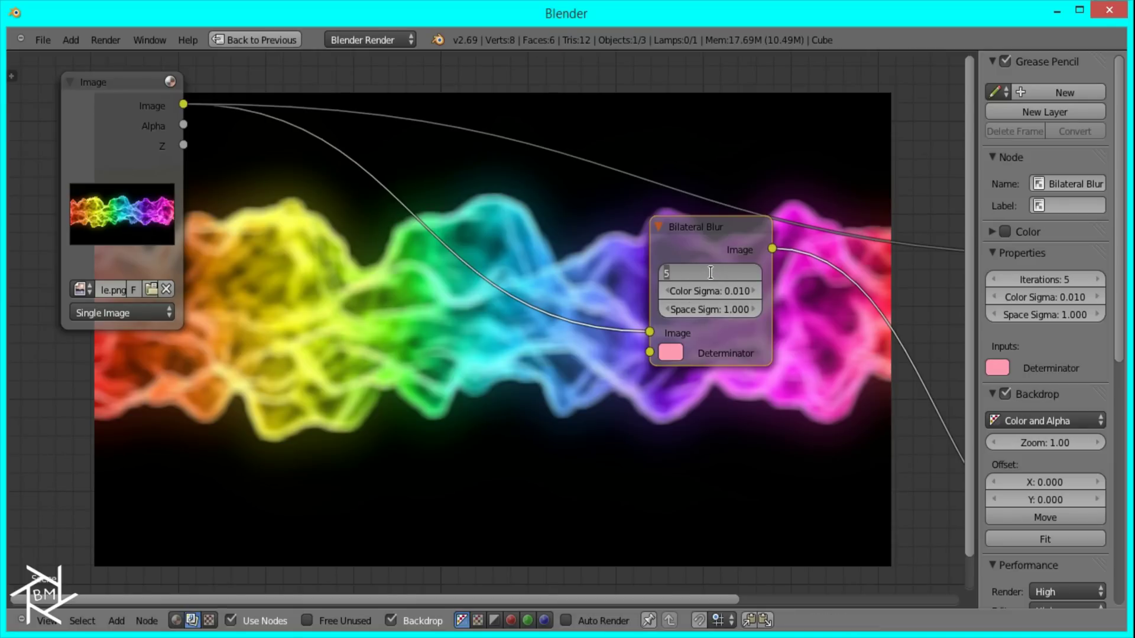
{"action": "type", "text": "1"}
{"action": "key", "text": "Tab"}
{"action": "key", "text": "Tab"}
{"action": "type", "text": "5"}
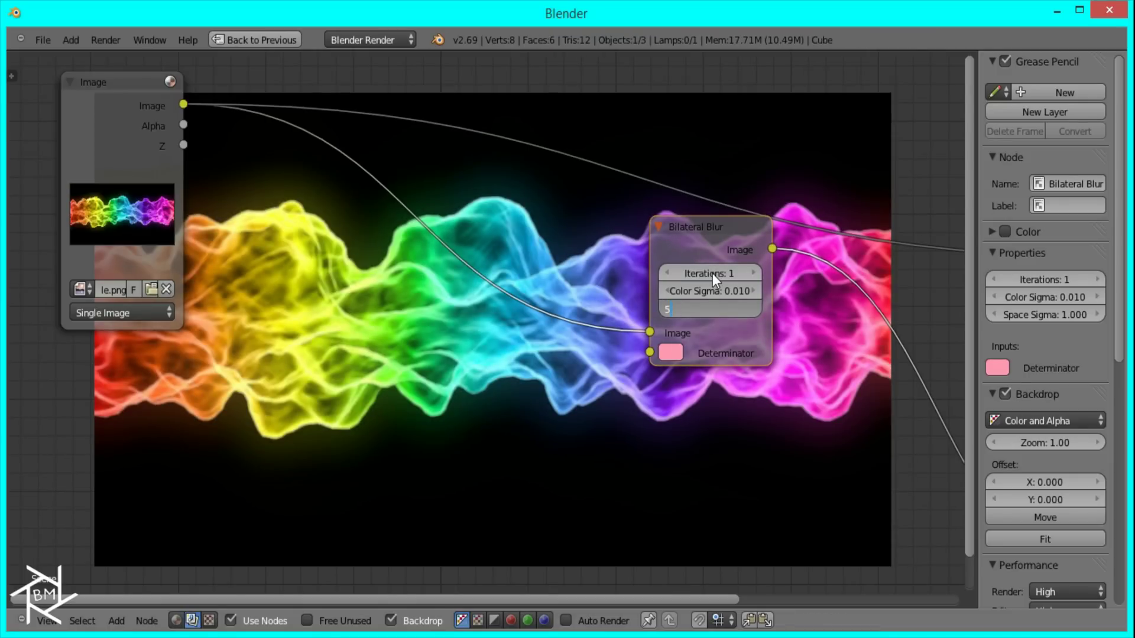
{"action": "key", "text": "Return"}
Step: Add a Texture node using Tex and preview its Value output in the backdrop
{"action": "middle_click_drag", "start_coordinate": [336, 405], "coordinate": [445, 362]}
{"action": "key", "text": "shift+a"}
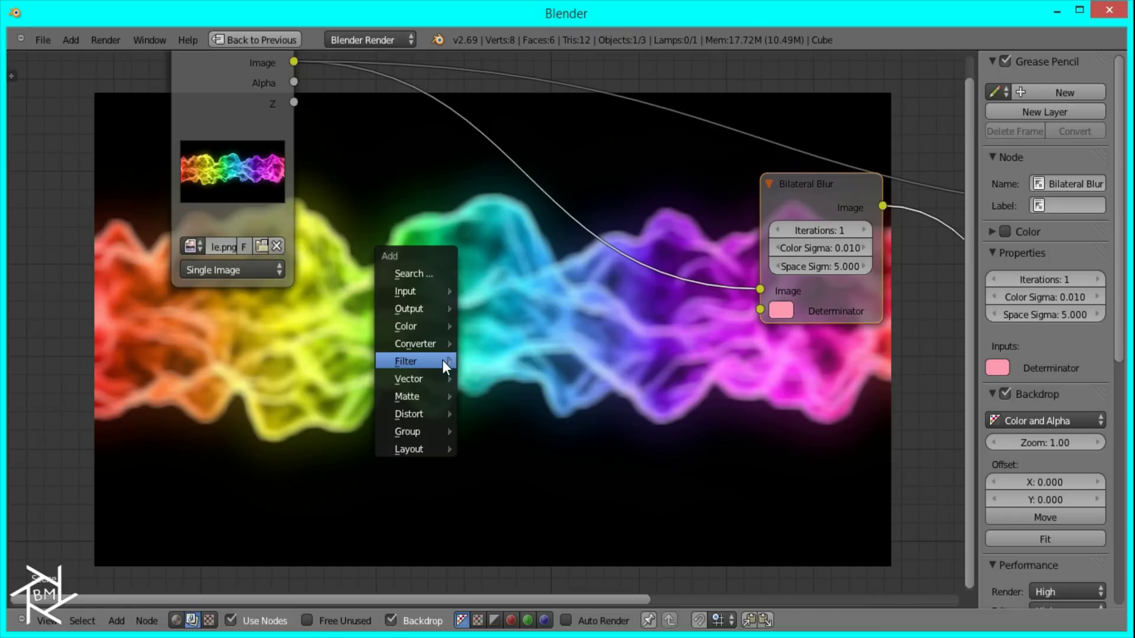
{"action": "mouse_move", "coordinate": [419, 291]}
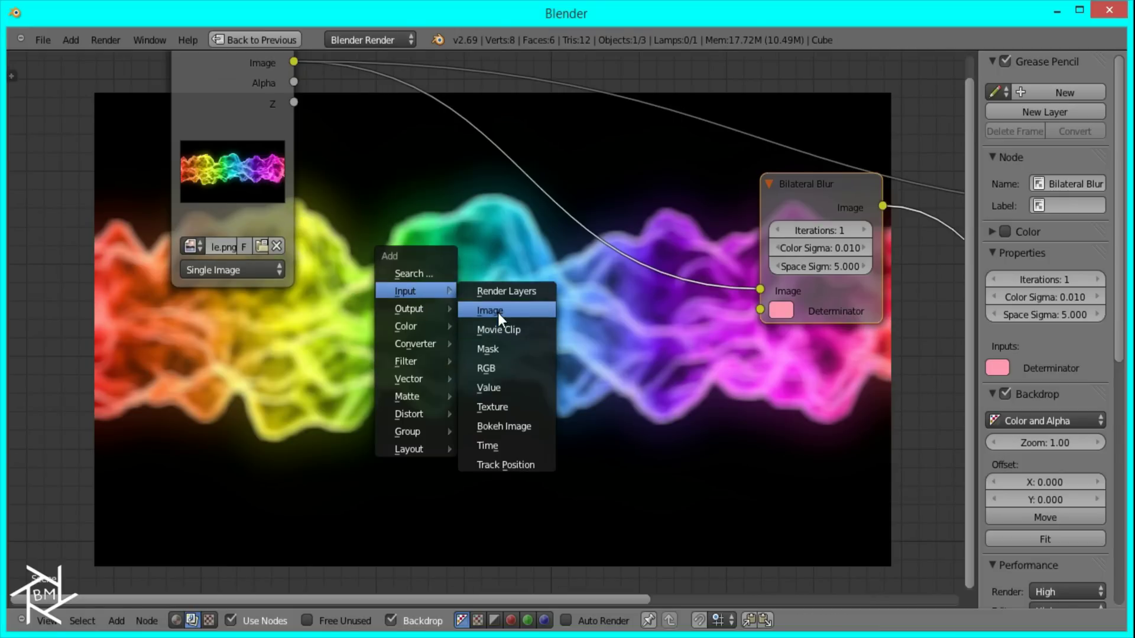
{"action": "left_click", "coordinate": [492, 407]}
{"action": "left_click", "coordinate": [212, 324]}
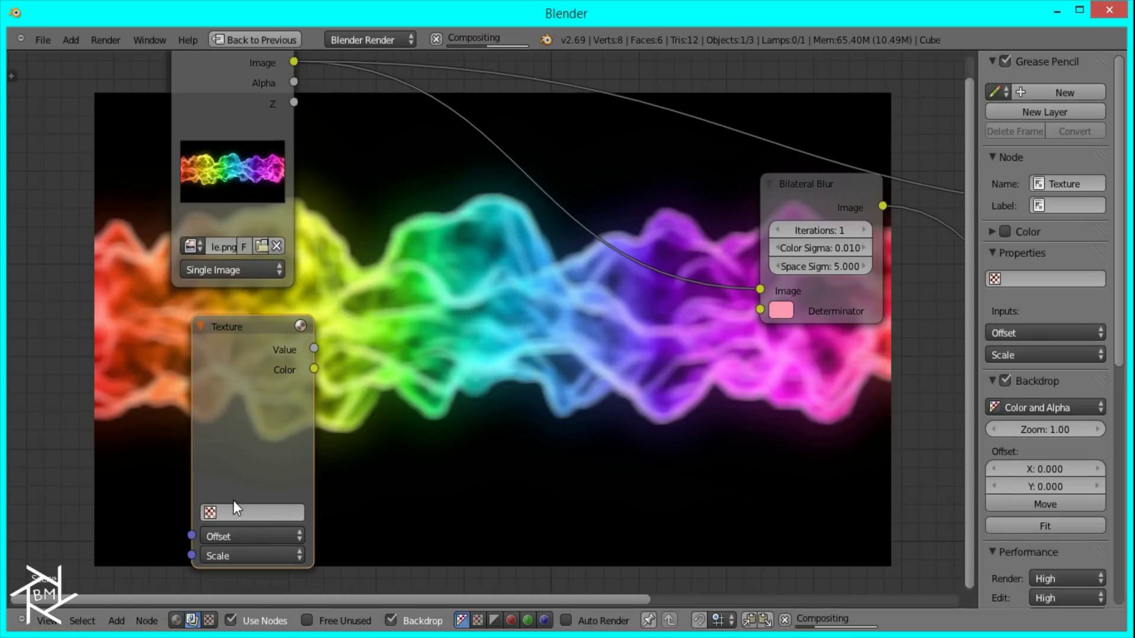
{"action": "left_click", "coordinate": [235, 509]}
{"action": "left_click", "coordinate": [244, 323]}
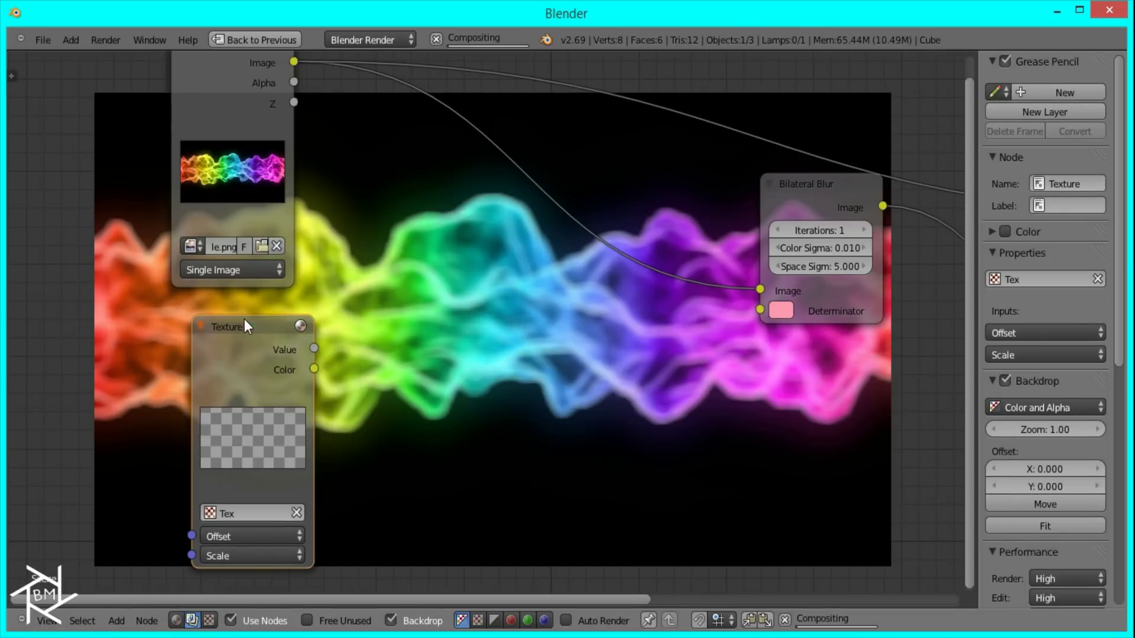
{"action": "left_click", "coordinate": [268, 349], "text": "ctrl+shift"}
Step: Scale the texture to X 30 and Y 0.5 for fine vertical streaks
{"action": "middle_click_drag", "start_coordinate": [358, 407], "coordinate": [212, 266]}
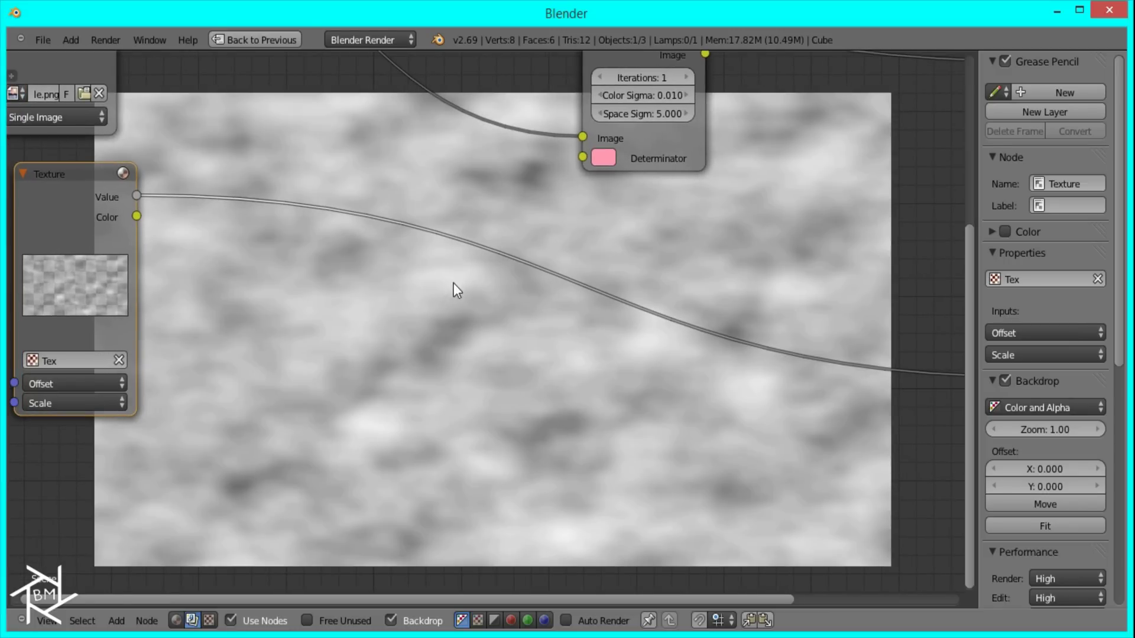
{"action": "scroll", "coordinate": [232, 317], "scroll_direction": "up", "scroll_amount": 1}
{"action": "middle_click_drag", "start_coordinate": [136, 379], "coordinate": [142, 329]}
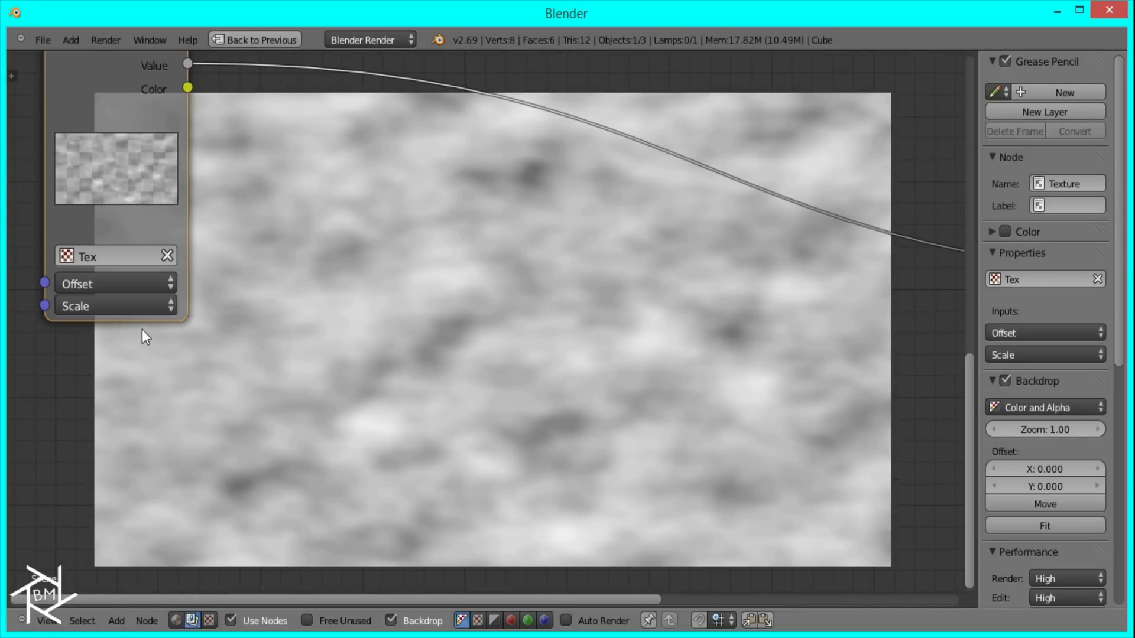
{"action": "left_click", "coordinate": [115, 306]}
{"action": "left_click", "coordinate": [114, 333]}
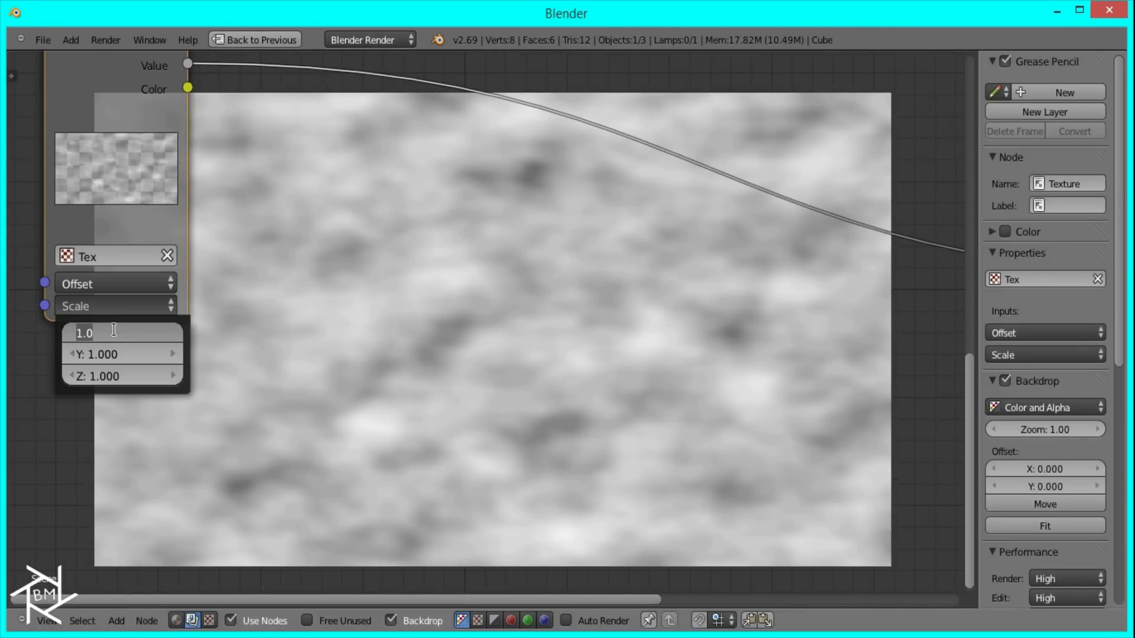
{"action": "type", "text": "30"}
{"action": "key", "text": "Return"}
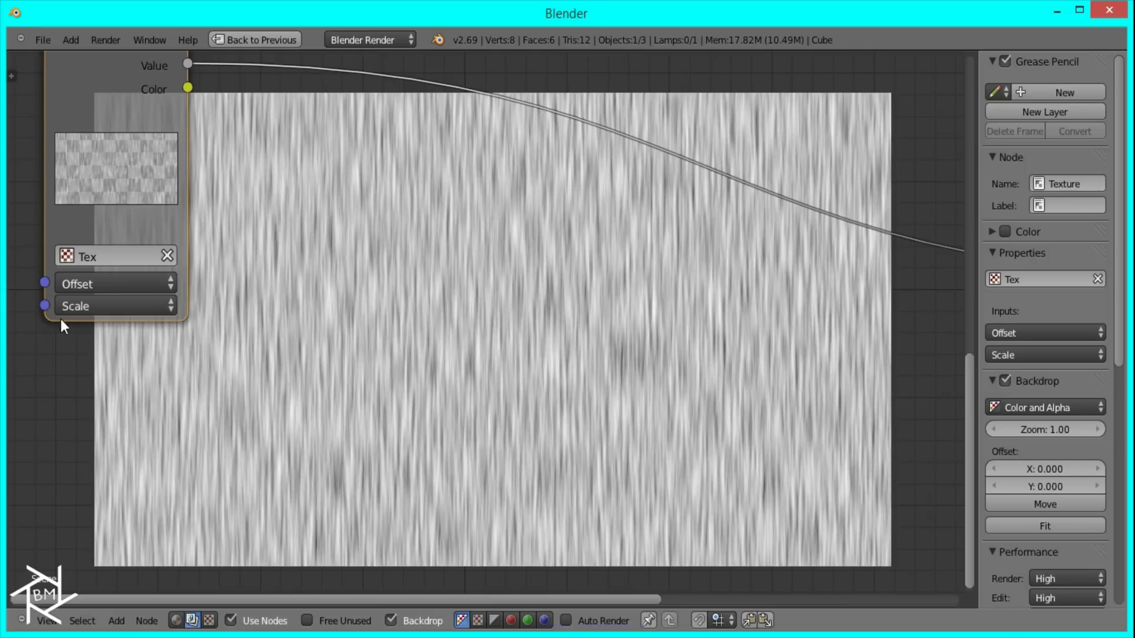
{"action": "left_click", "coordinate": [119, 304]}
{"action": "left_click", "coordinate": [112, 352]}
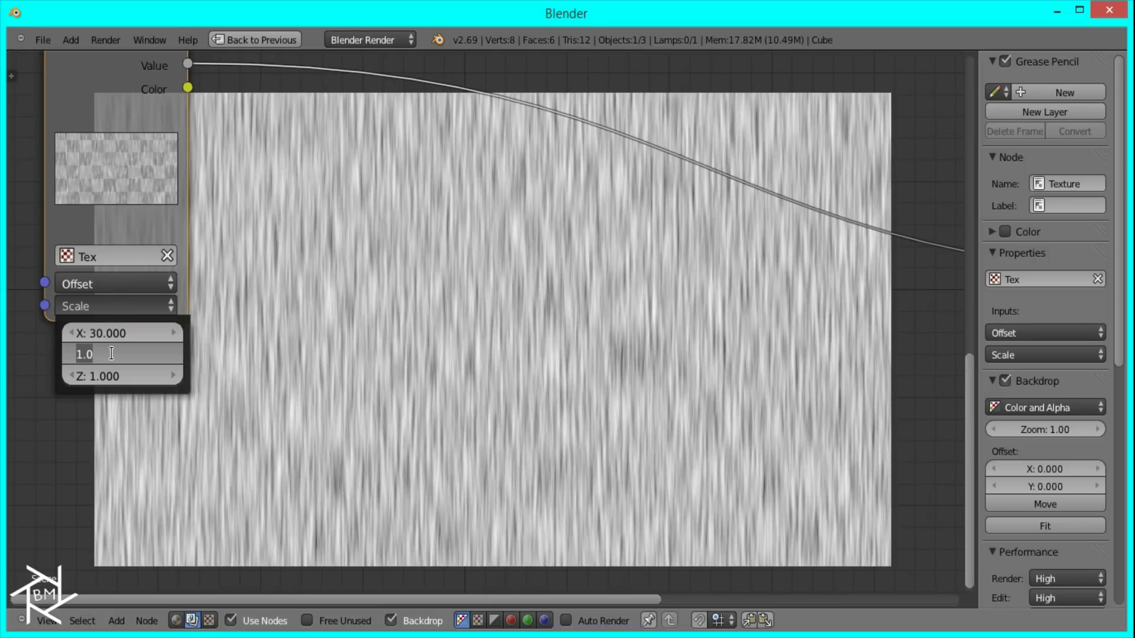
{"action": "type", "text": "0.5"}
{"action": "key", "text": "Return"}
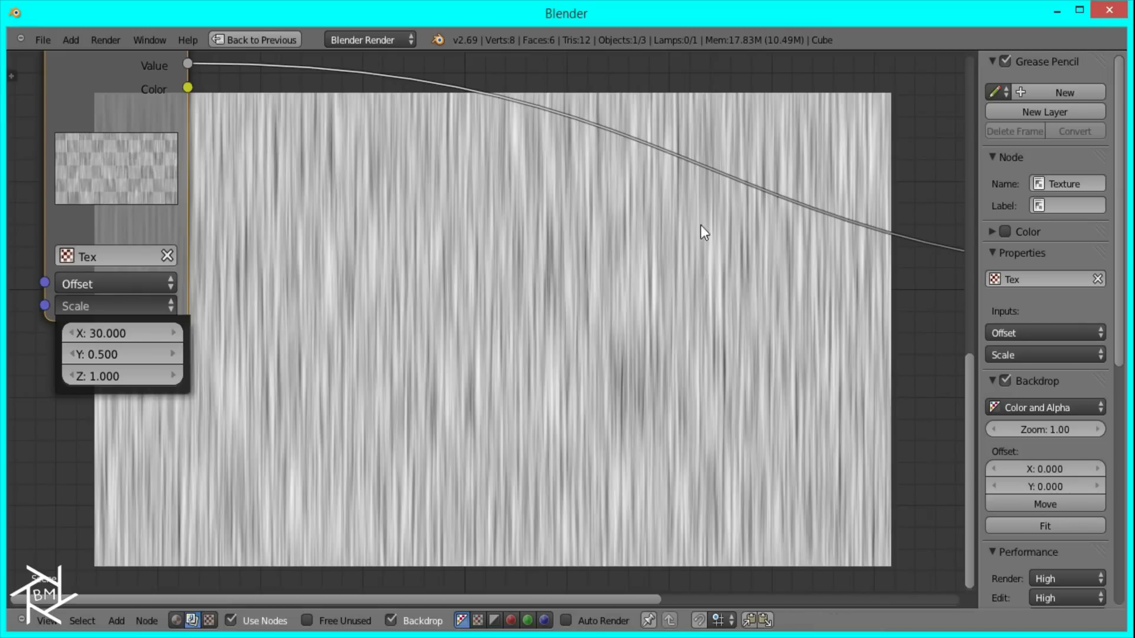
{"action": "middle_click_drag", "start_coordinate": [416, 170], "coordinate": [380, 251]}
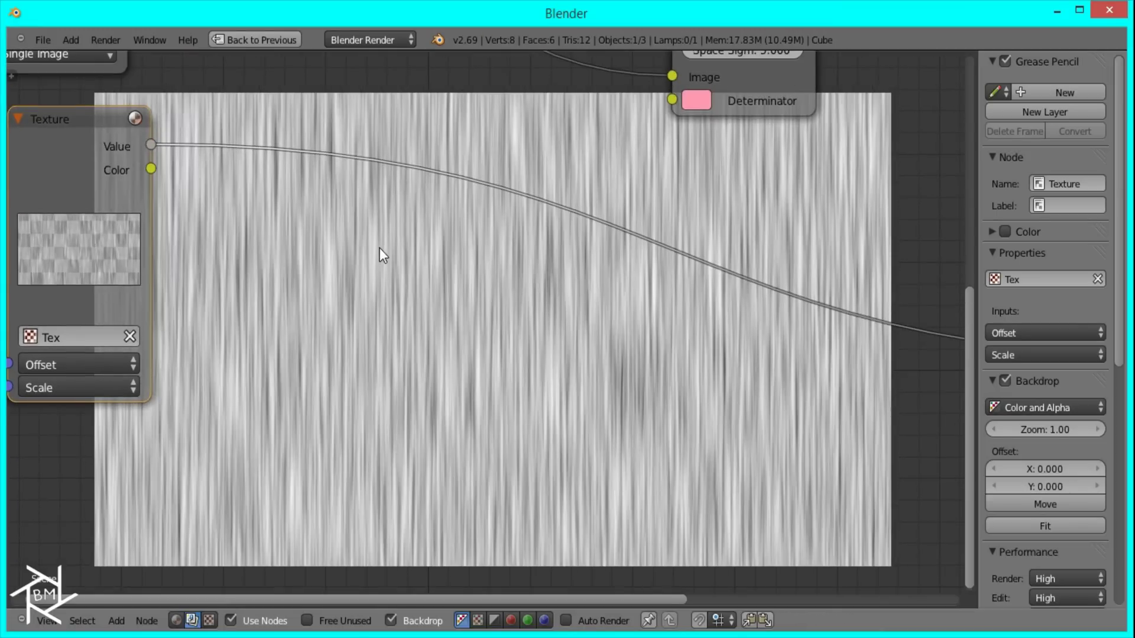
Step: Drop a Blur node onto the link between the texture and the Viewer
{"action": "key", "text": "shift+a"}
{"action": "mouse_move", "coordinate": [357, 319]}
{"action": "left_click", "coordinate": [421, 320]}
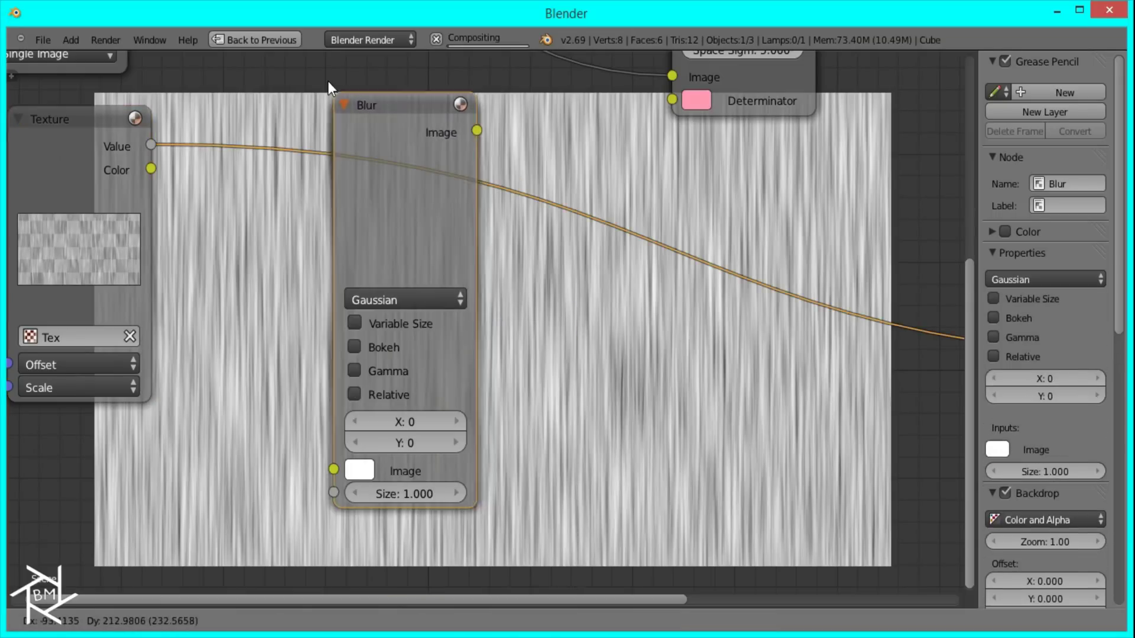
{"action": "left_click", "coordinate": [331, 86]}
Step: Set the blur to Fast Gaussian, Relative, Y aspect, with Y at 5%
{"action": "left_click", "coordinate": [378, 286]}
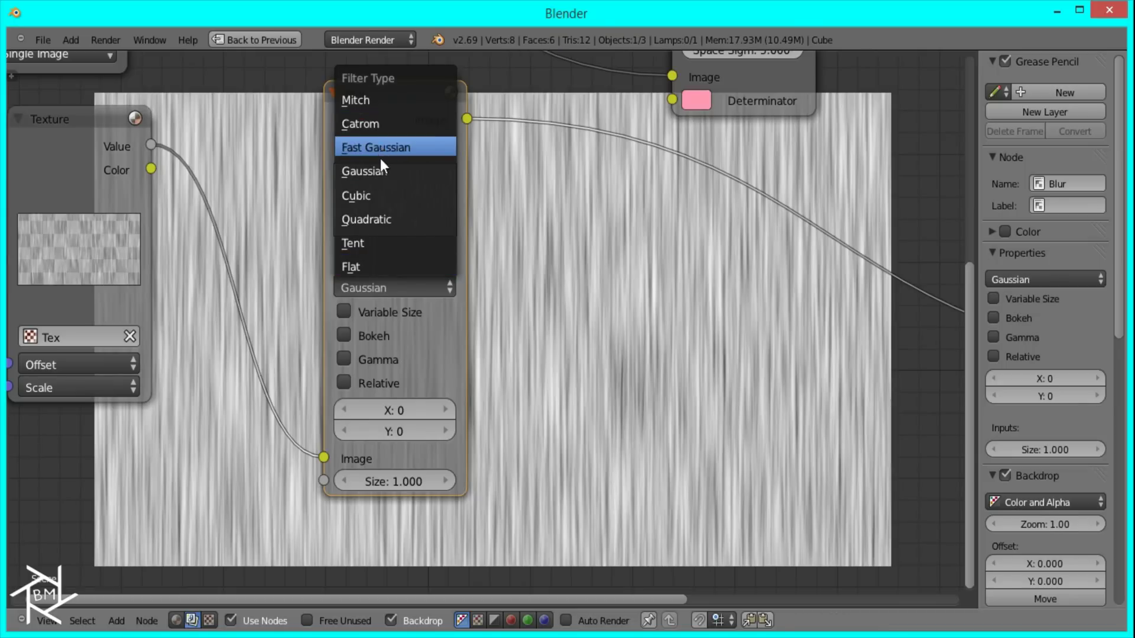
{"action": "left_click", "coordinate": [380, 149]}
{"action": "left_click", "coordinate": [379, 312]}
{"action": "left_click", "coordinate": [393, 361]}
{"action": "left_click", "coordinate": [404, 409]}
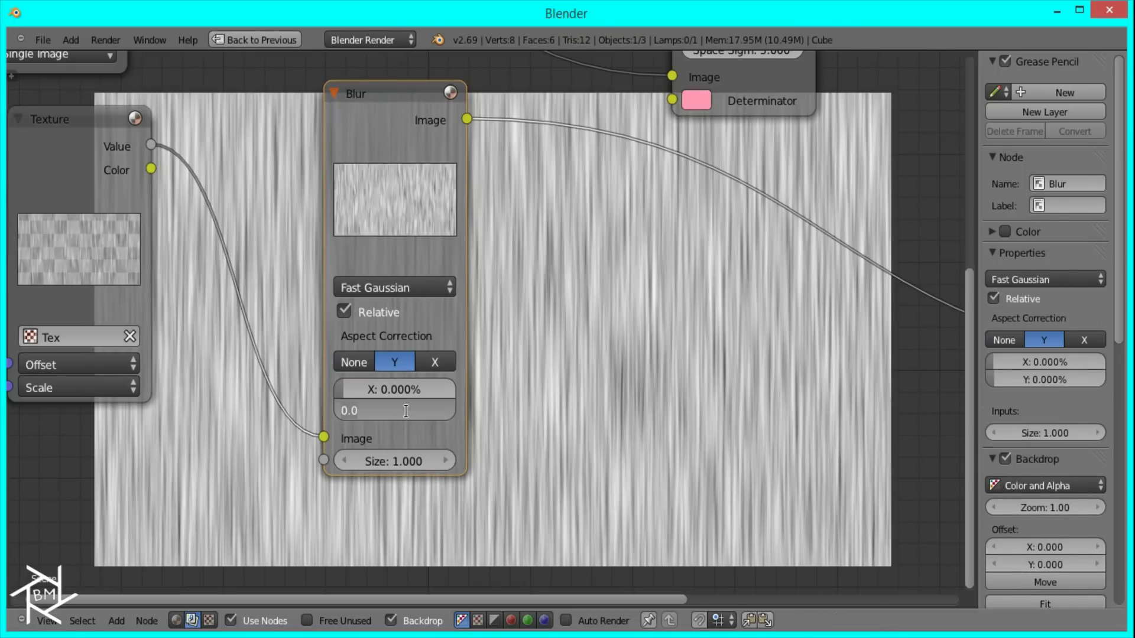
{"action": "type", "text": "5"}
{"action": "key", "text": "Return"}
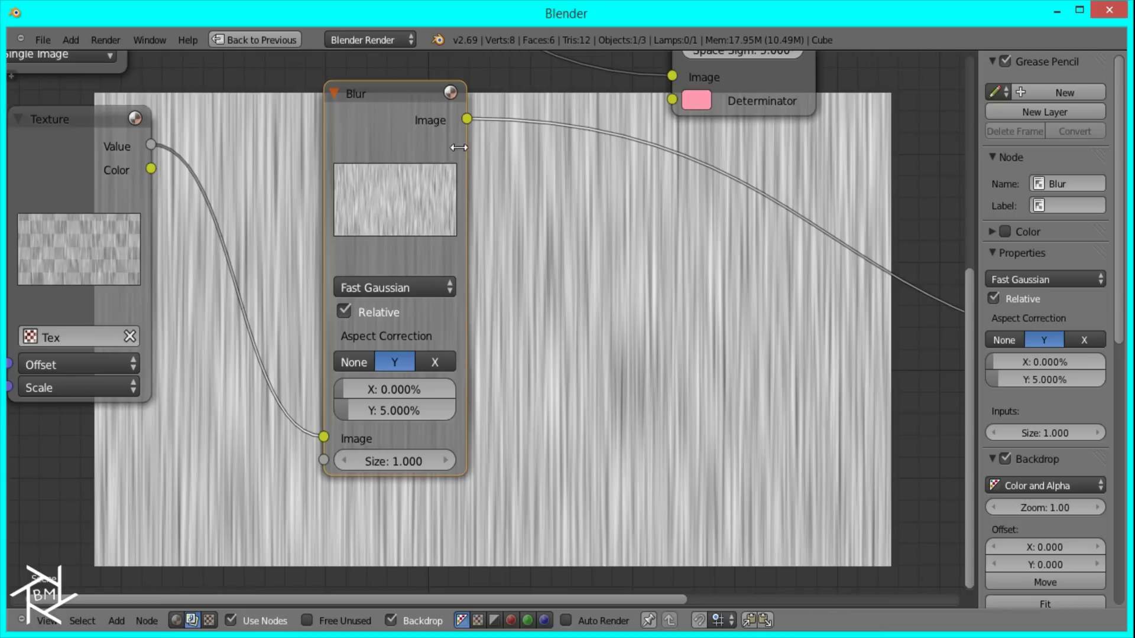
{"action": "key", "text": "Home"}
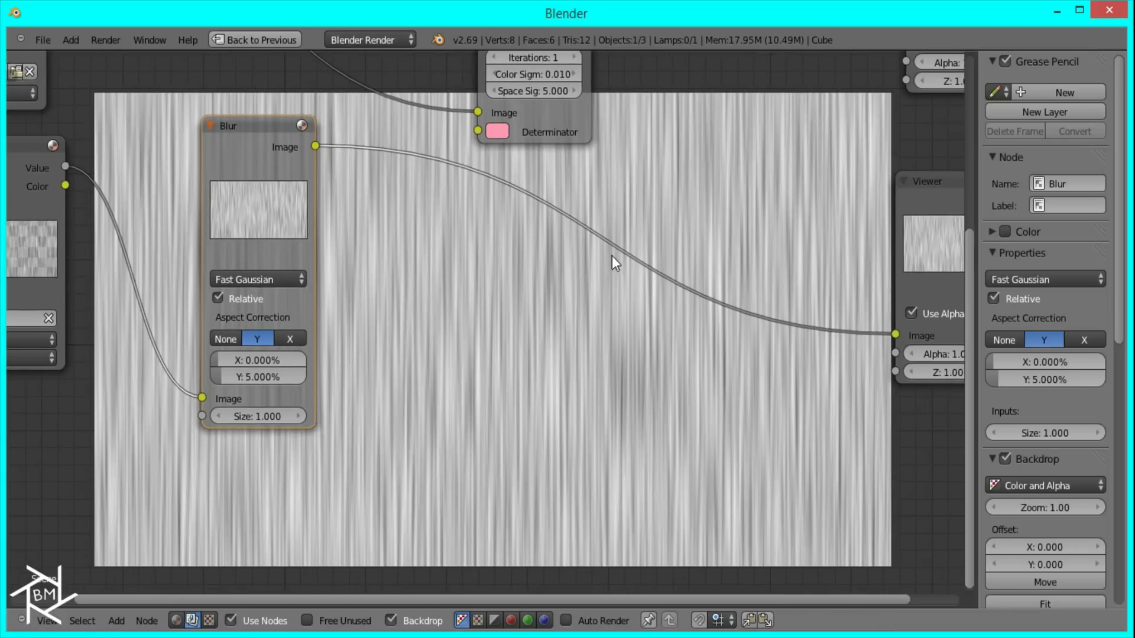
{"action": "left_click_drag", "start_coordinate": [253, 158], "coordinate": [161, 186]}
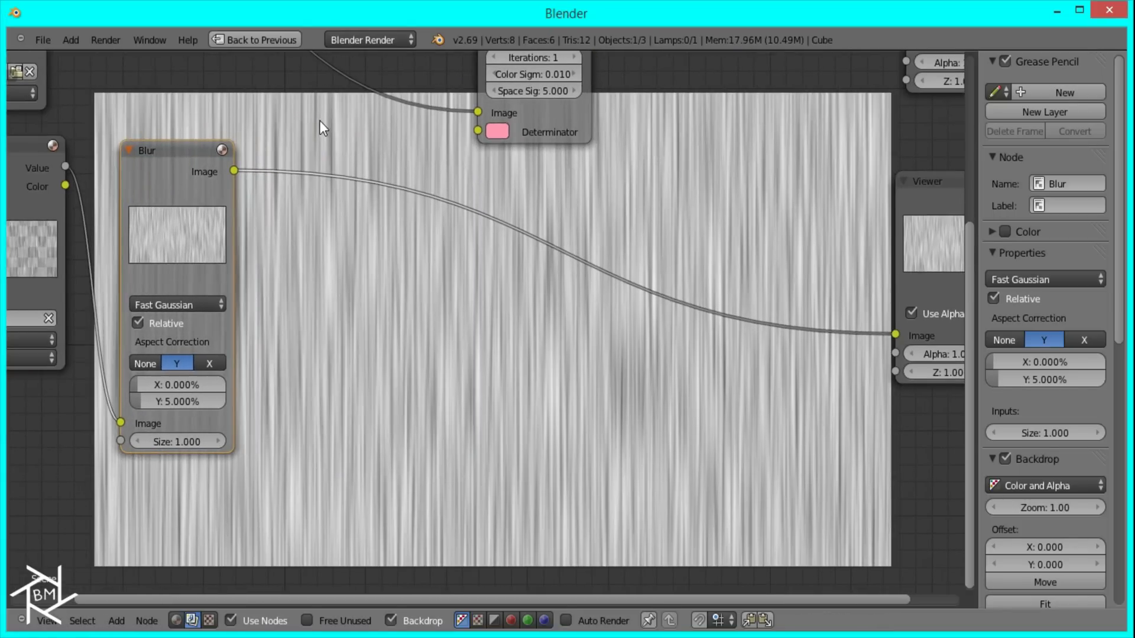
{"action": "middle_click_drag", "start_coordinate": [343, 177], "coordinate": [397, 321]}
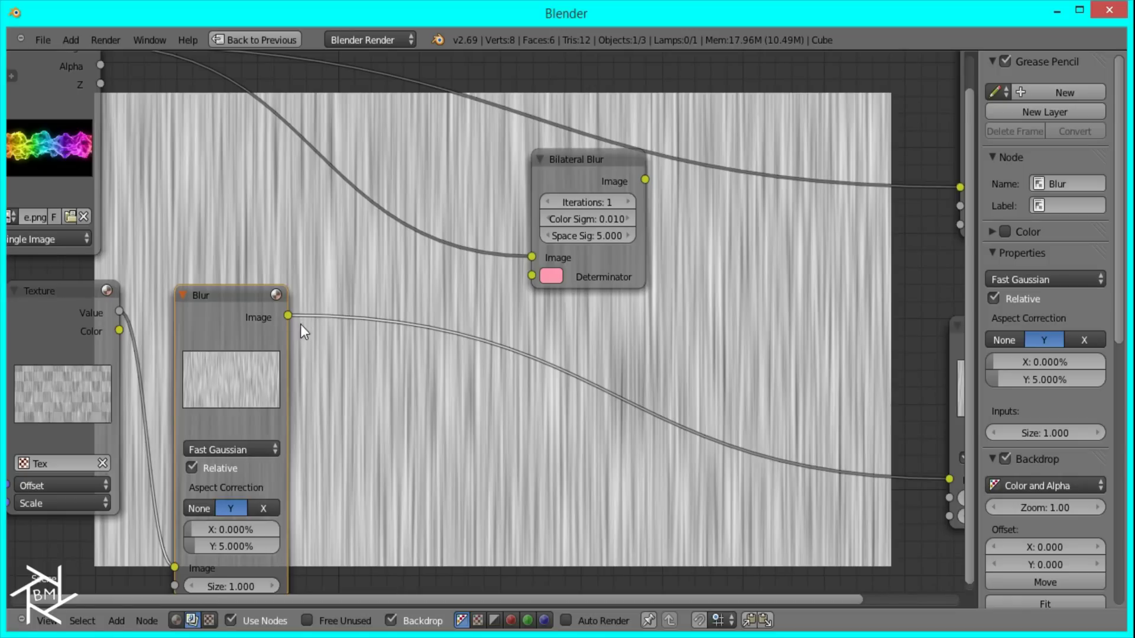
Step: Wire the Blur node's Image output into the Bilateral Blur's Determinator input
{"action": "left_click", "coordinate": [598, 166], "text": "ctrl+shift"}
{"action": "left_click_drag", "start_coordinate": [570, 172], "coordinate": [498, 193]}
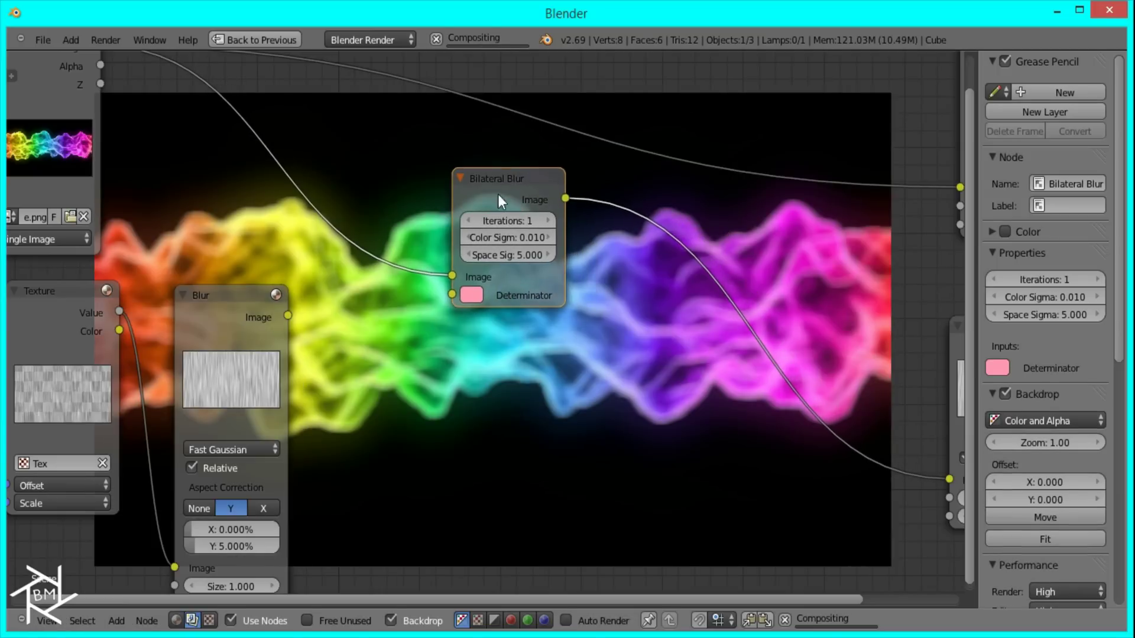
{"action": "left_click_drag", "start_coordinate": [284, 314], "coordinate": [454, 295]}
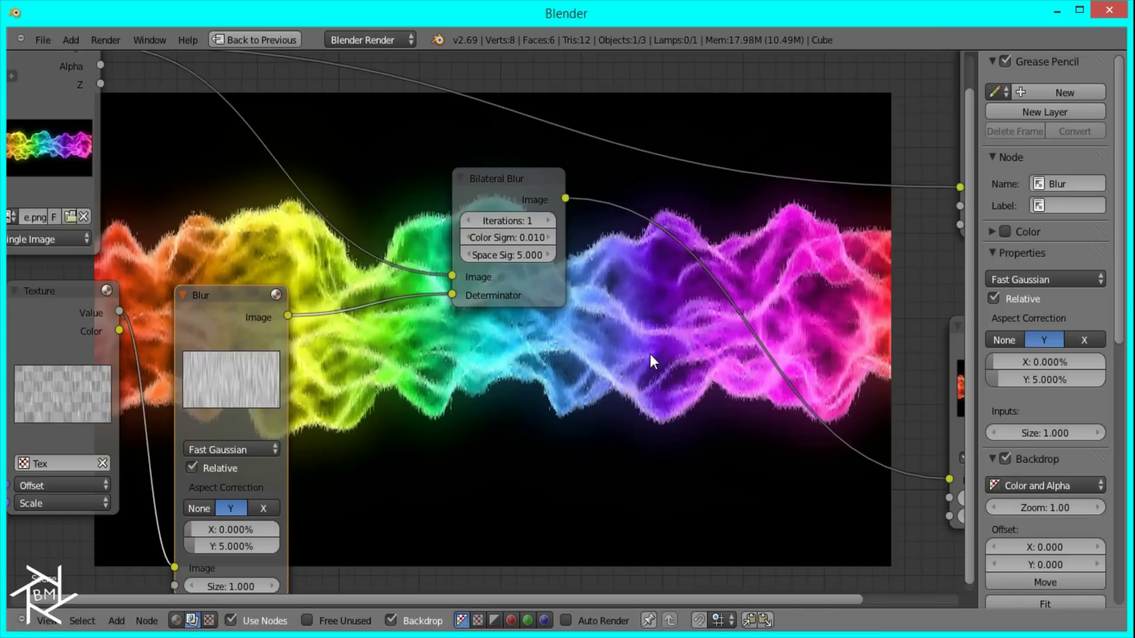
{"action": "middle_click_drag", "start_coordinate": [646, 379], "coordinate": [368, 289]}
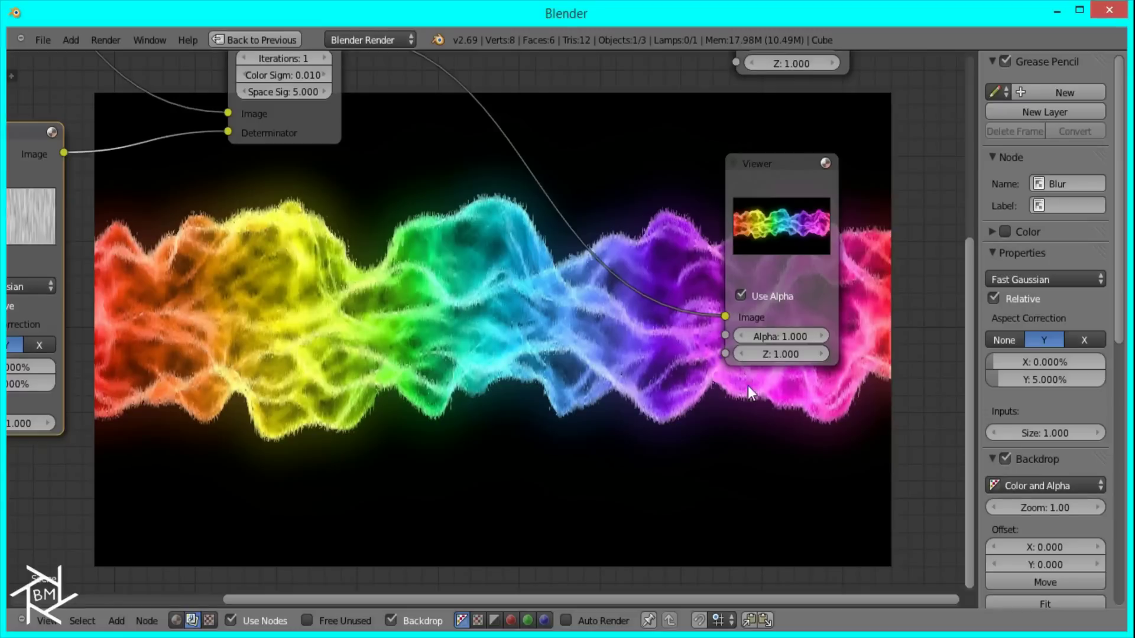
{"action": "middle_click_drag", "start_coordinate": [400, 195], "coordinate": [453, 373]}
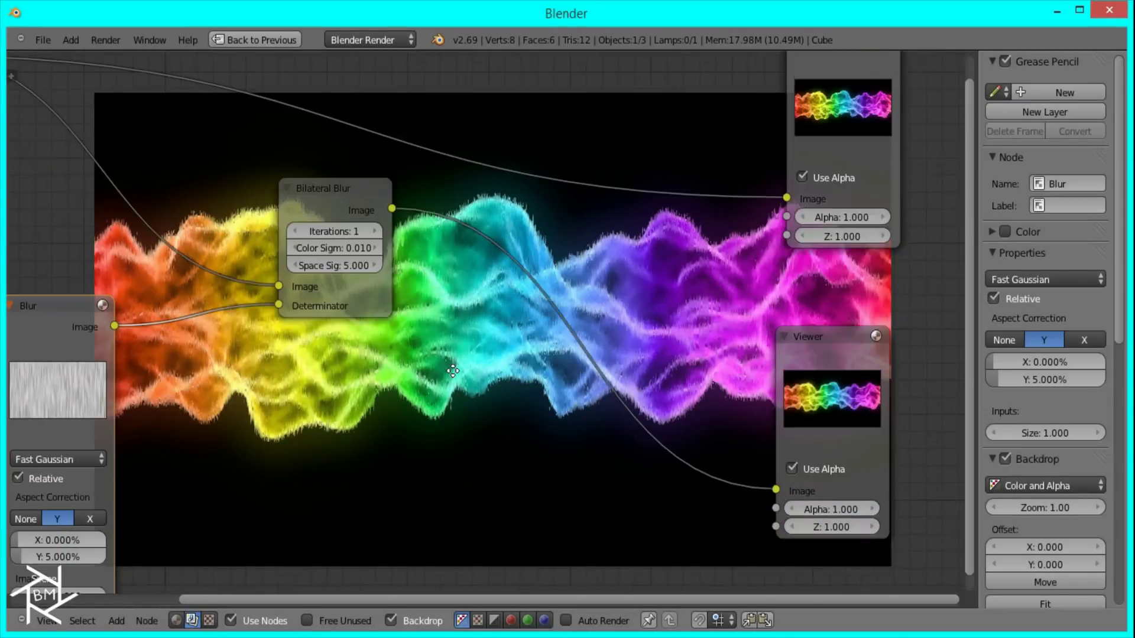
Step: Move the Bilateral Blur node lower right and raise its iterations to 3
{"action": "left_click", "coordinate": [333, 204]}
{"action": "key", "text": "g"}
{"action": "left_click", "coordinate": [607, 268]}
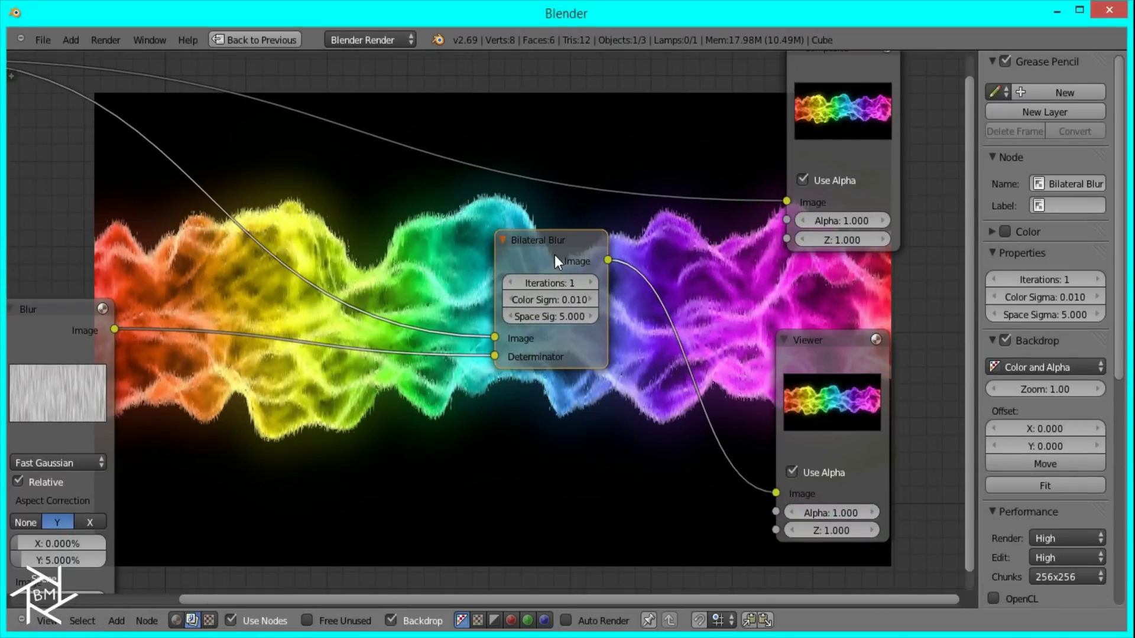
{"action": "double_click", "coordinate": [595, 282]}
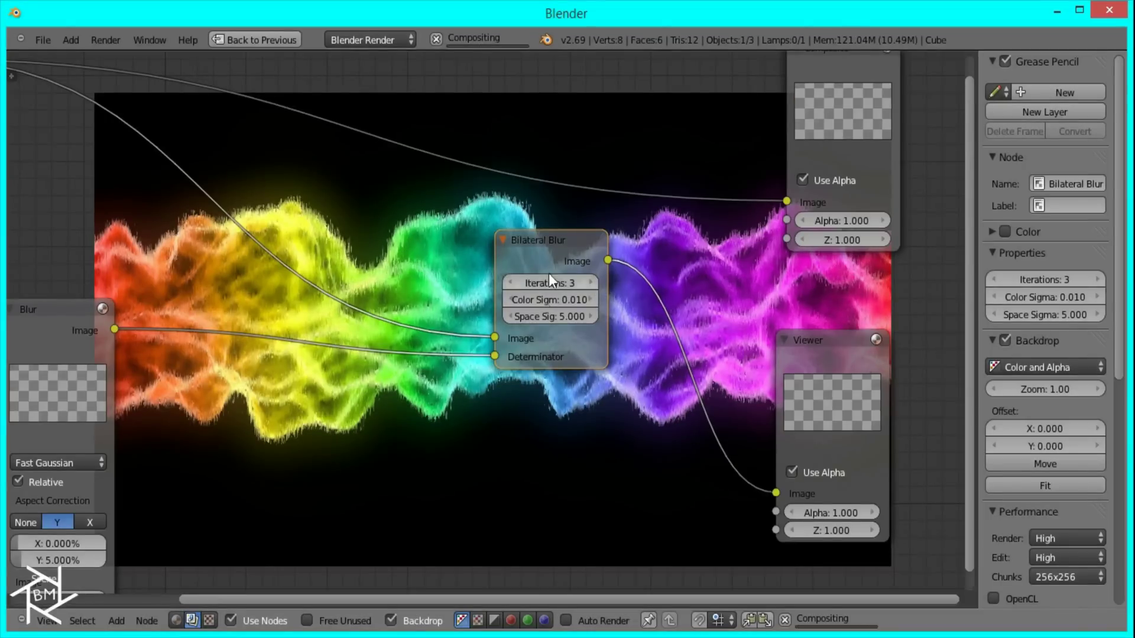
{"action": "middle_click_drag", "start_coordinate": [418, 302], "coordinate": [544, 198]}
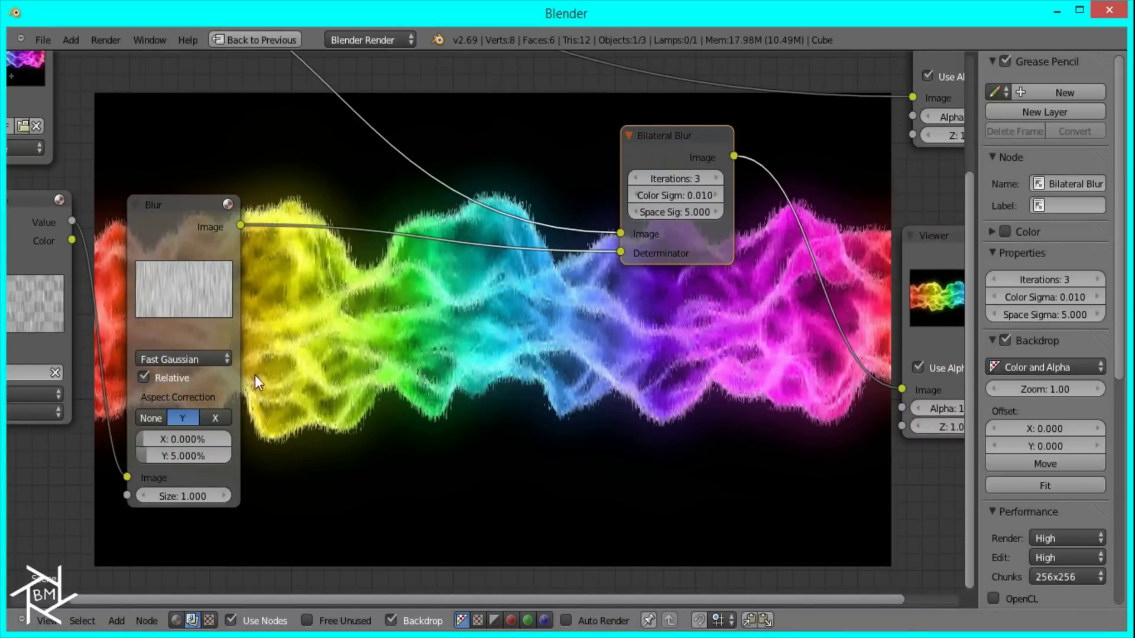
{"action": "left_click", "coordinate": [165, 458]}
{"action": "type", "text": "10"}
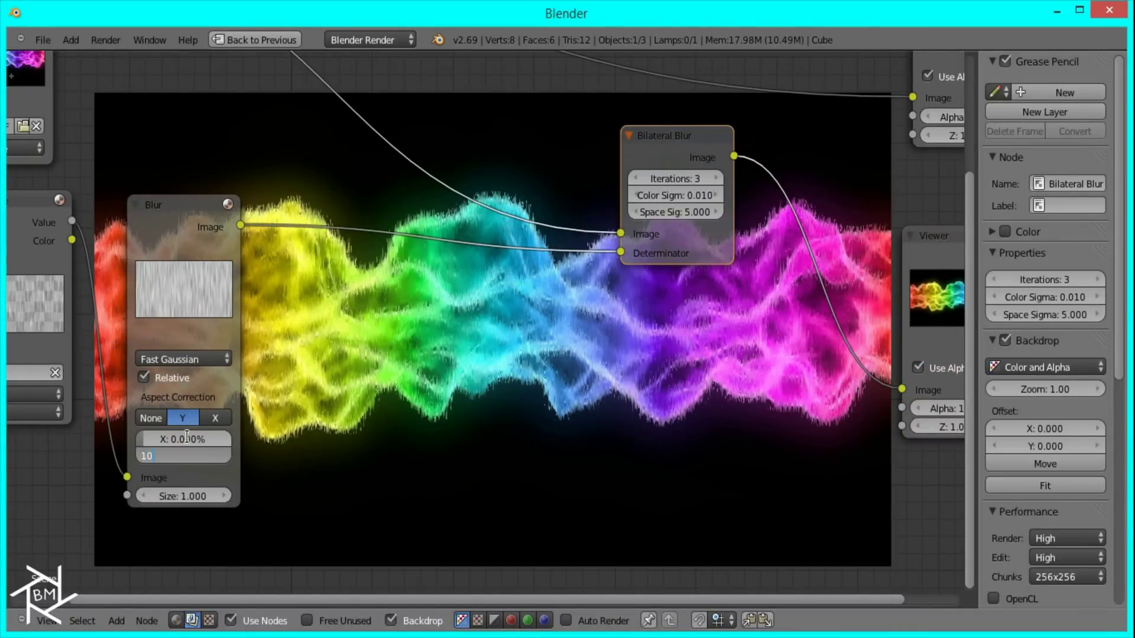
{"action": "key", "text": "Return"}
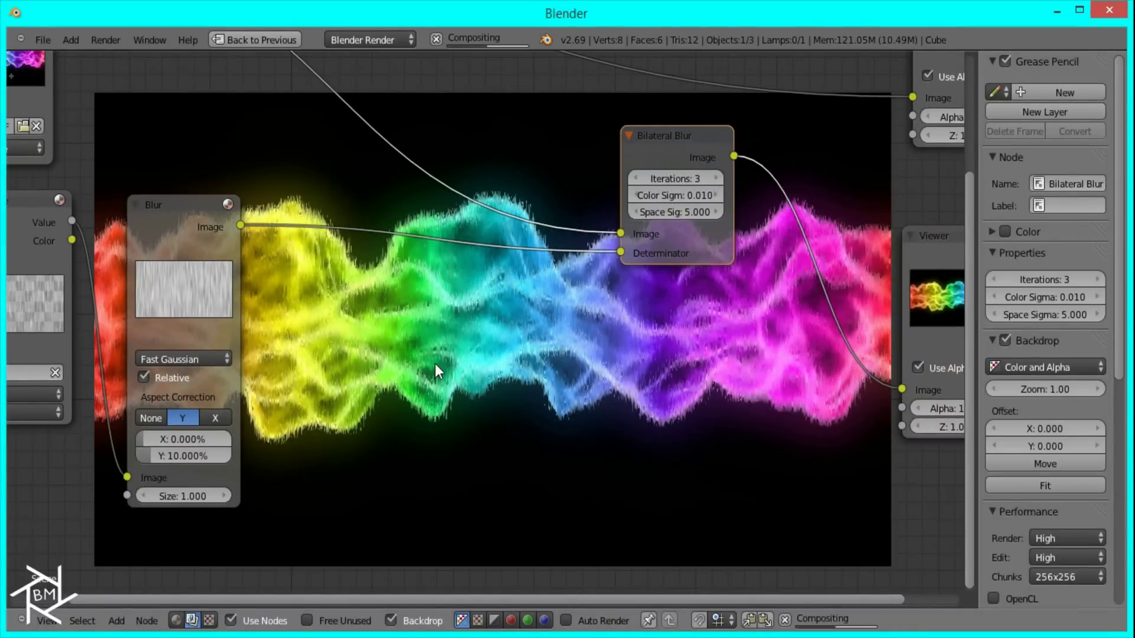
{"action": "middle_click_drag", "start_coordinate": [600, 380], "coordinate": [807, 328]}
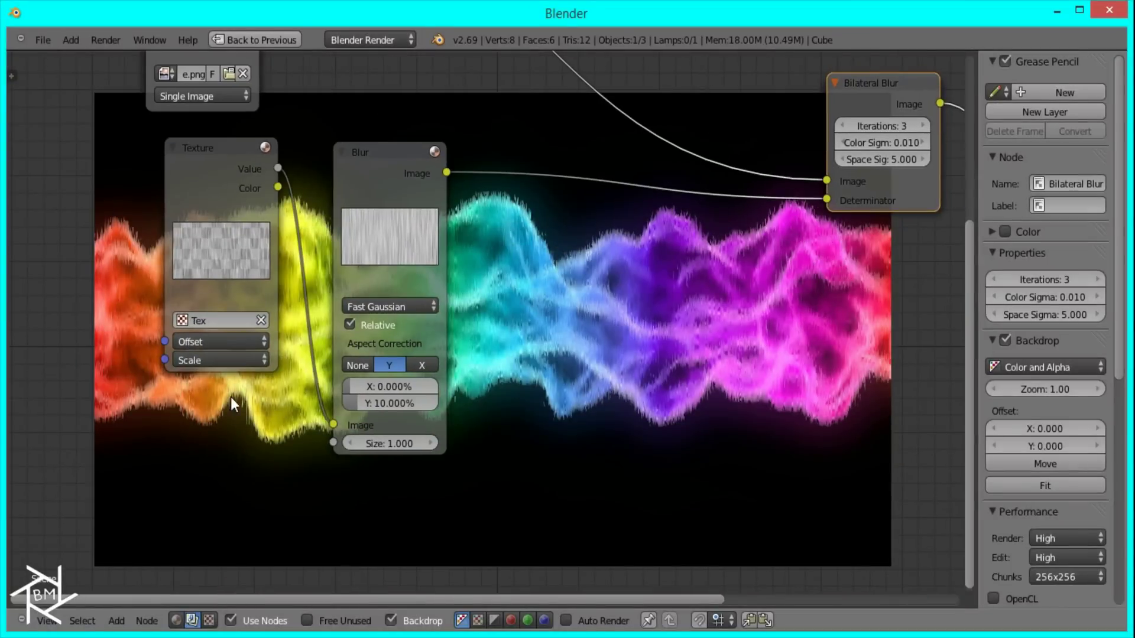
{"action": "left_click", "coordinate": [202, 360]}
{"action": "left_click", "coordinate": [218, 395]}
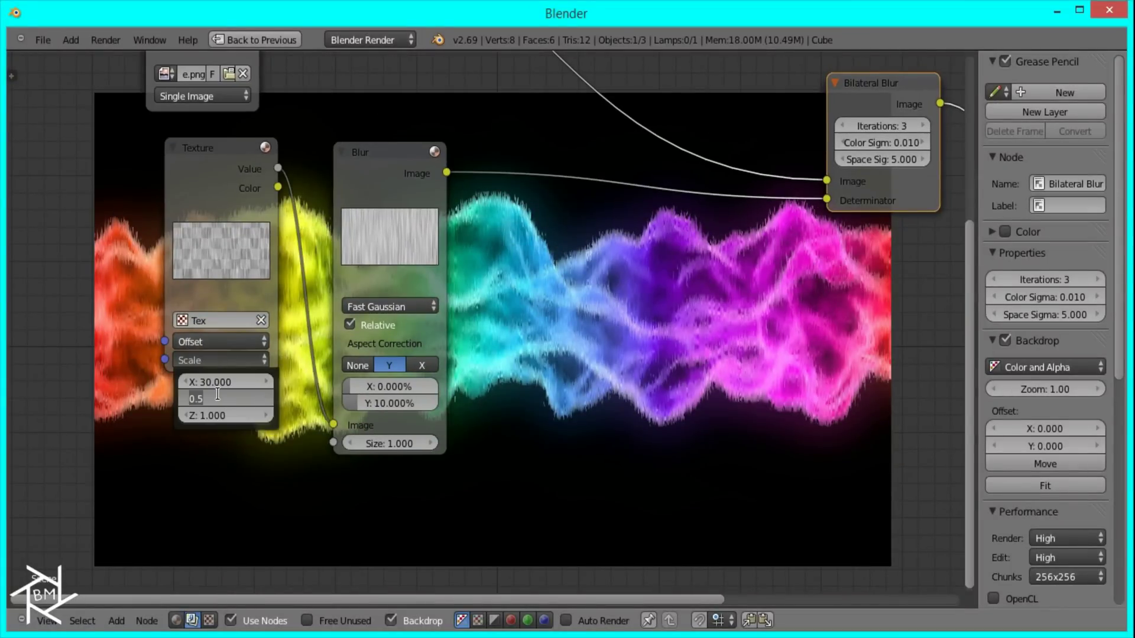
{"action": "type", "text": "1"}
{"action": "key", "text": "Return"}
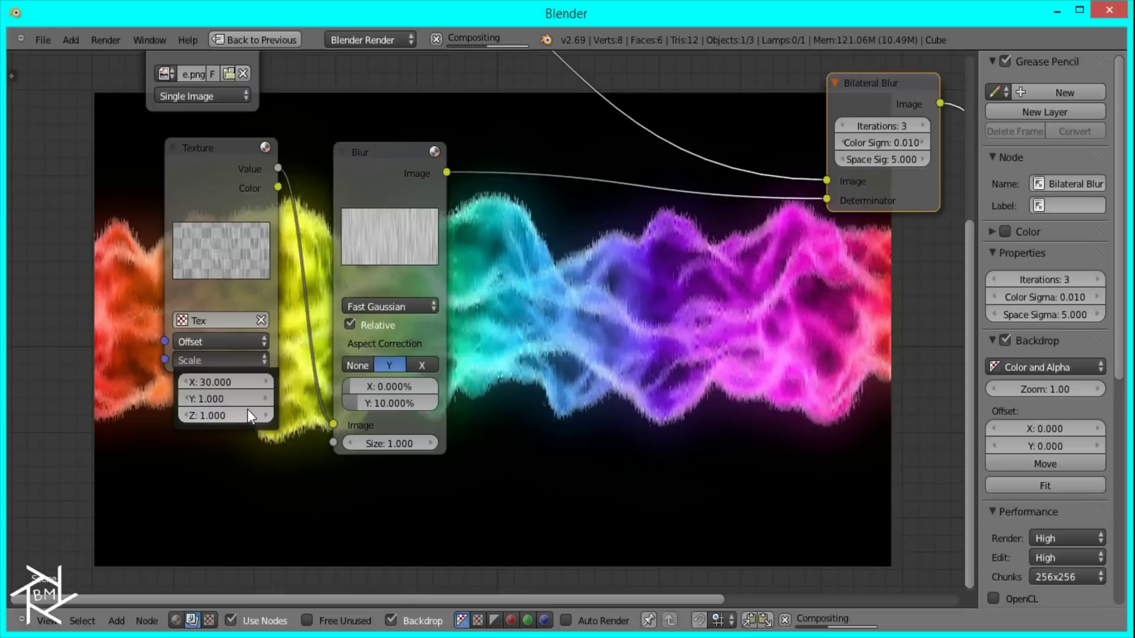
{"action": "middle_click_drag", "start_coordinate": [541, 206], "coordinate": [290, 430]}
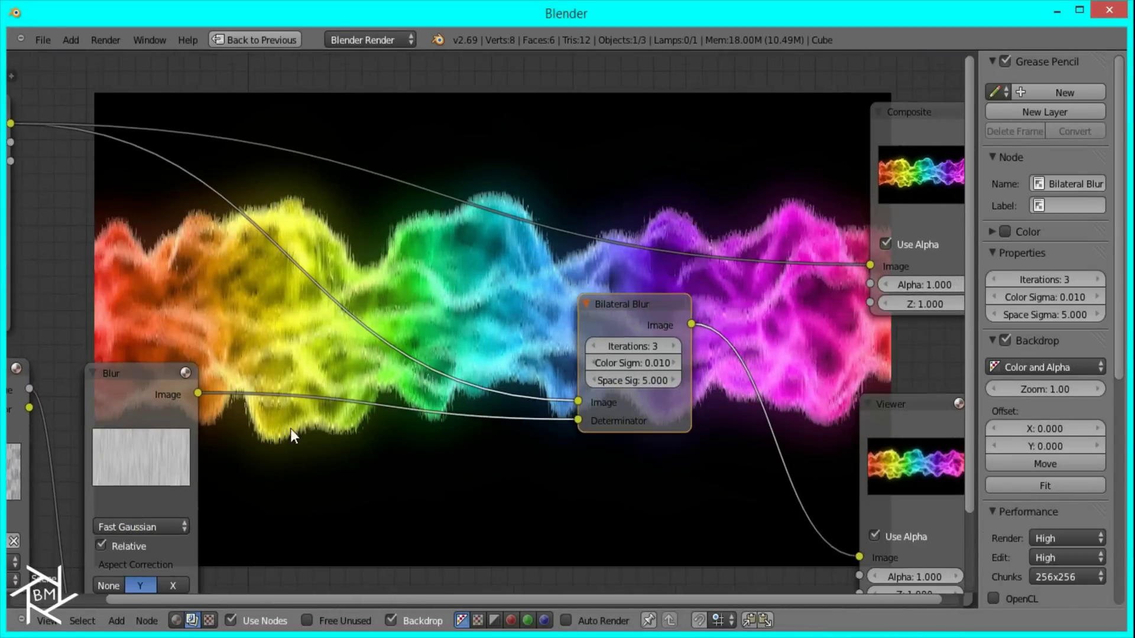
{"action": "scroll", "coordinate": [558, 407], "scroll_direction": "up", "scroll_amount": 2}
{"action": "middle_click_drag", "start_coordinate": [559, 406], "coordinate": [487, 314]}
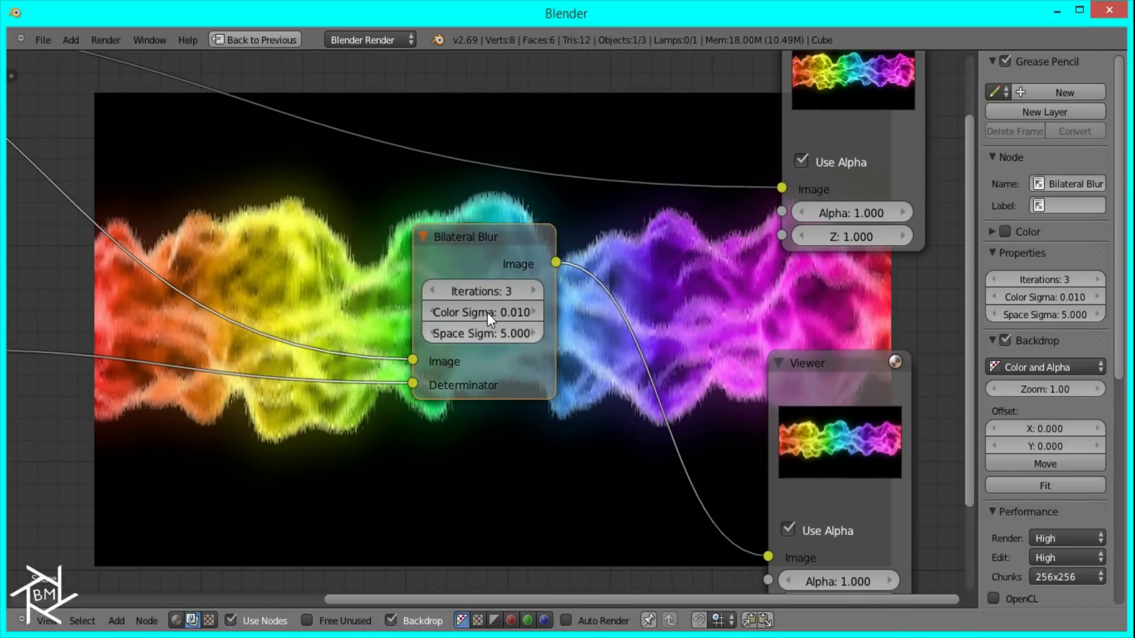
{"action": "left_click_drag", "start_coordinate": [457, 321], "coordinate": [507, 328]}
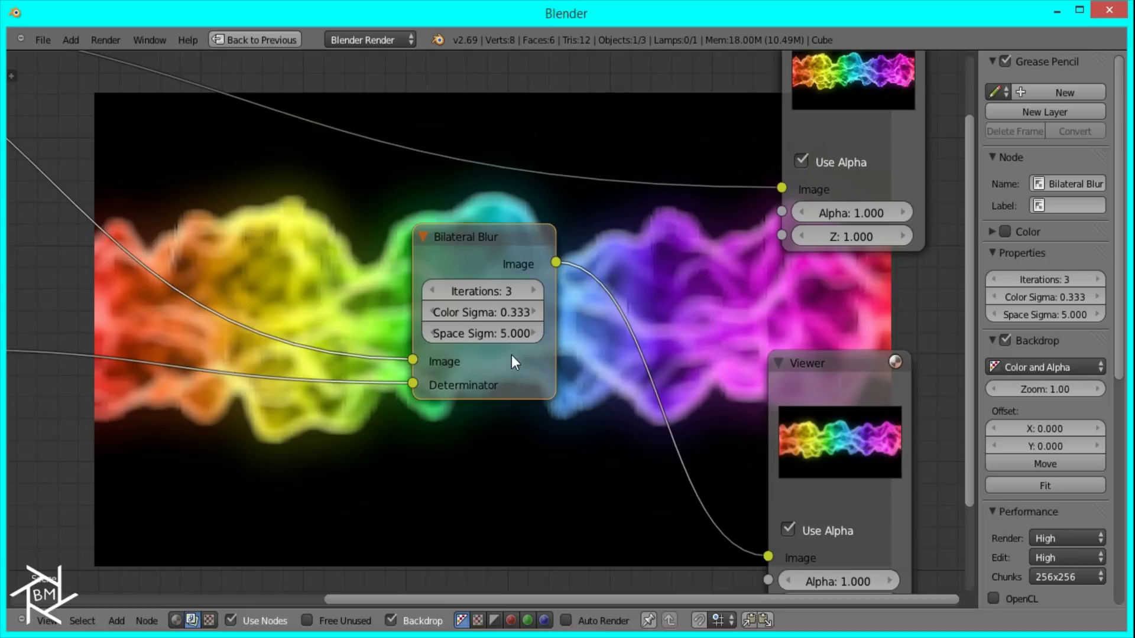
{"action": "left_click_drag", "start_coordinate": [480, 312], "coordinate": [562, 312]}
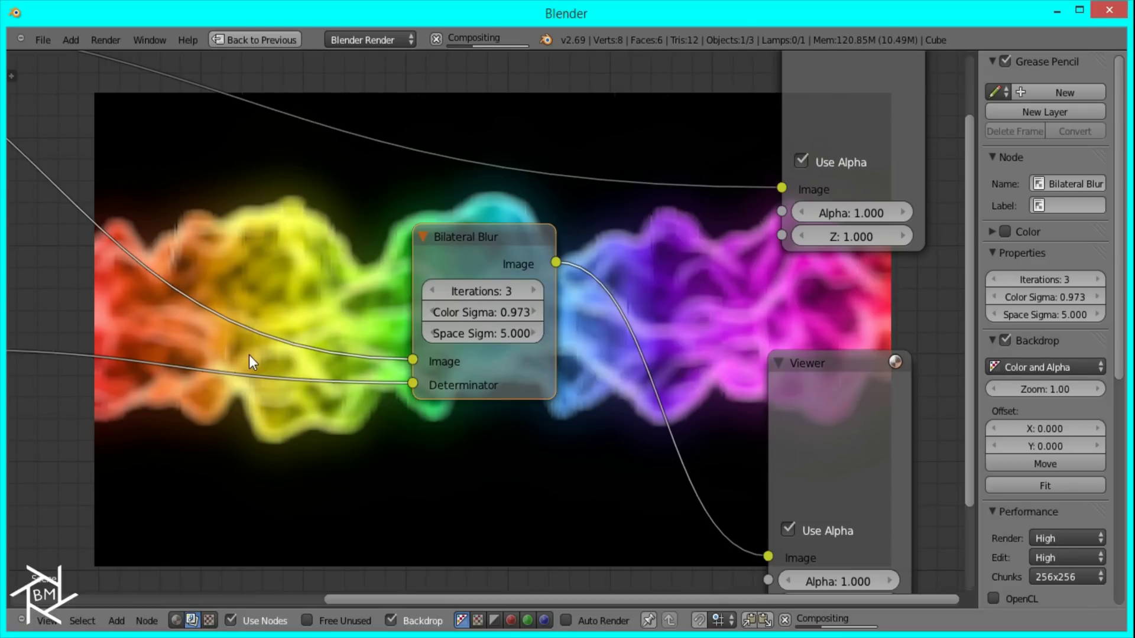
{"action": "left_click_drag", "start_coordinate": [524, 313], "coordinate": [151, 343]}
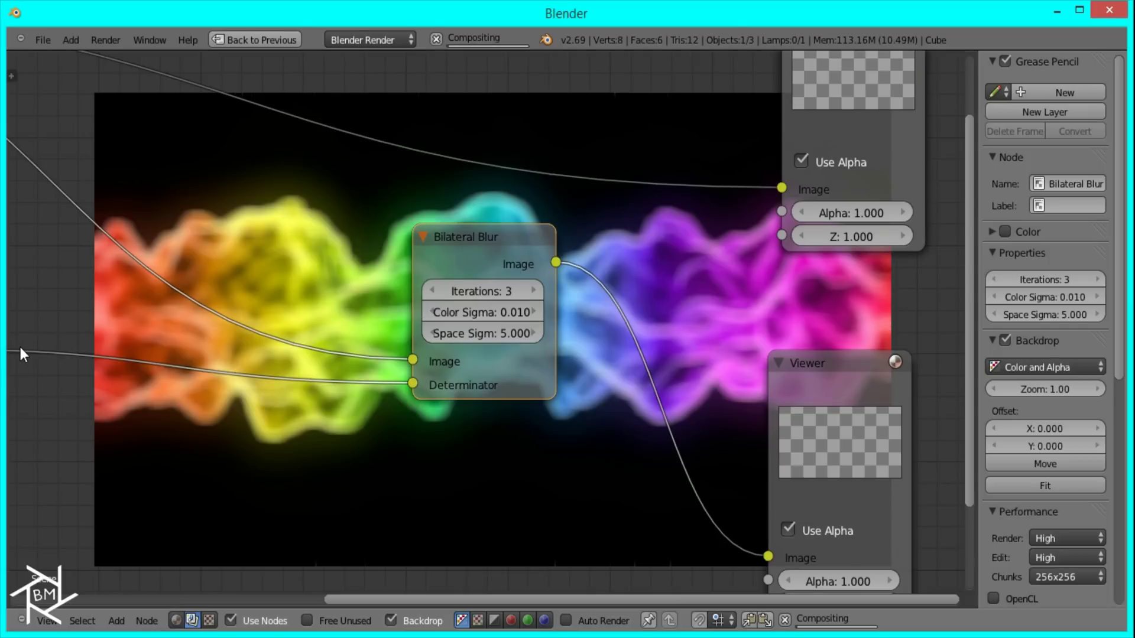
{"action": "scroll", "coordinate": [189, 373], "scroll_direction": "left", "scroll_amount": 10, "text": "ctrl"}
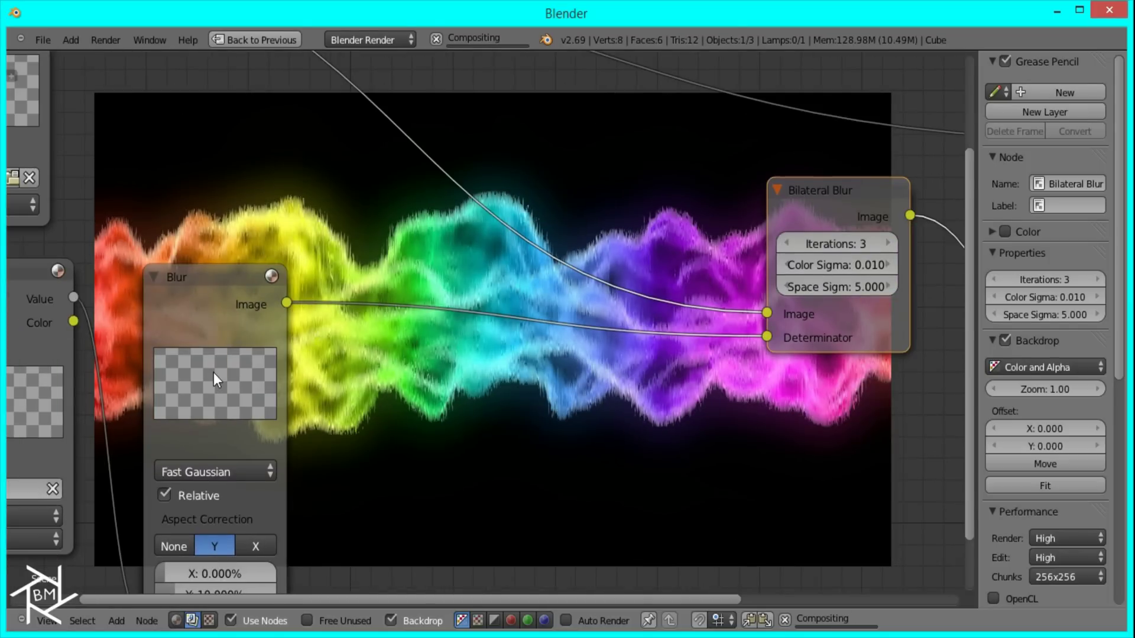
{"action": "middle_click_drag", "start_coordinate": [460, 366], "coordinate": [393, 377]}
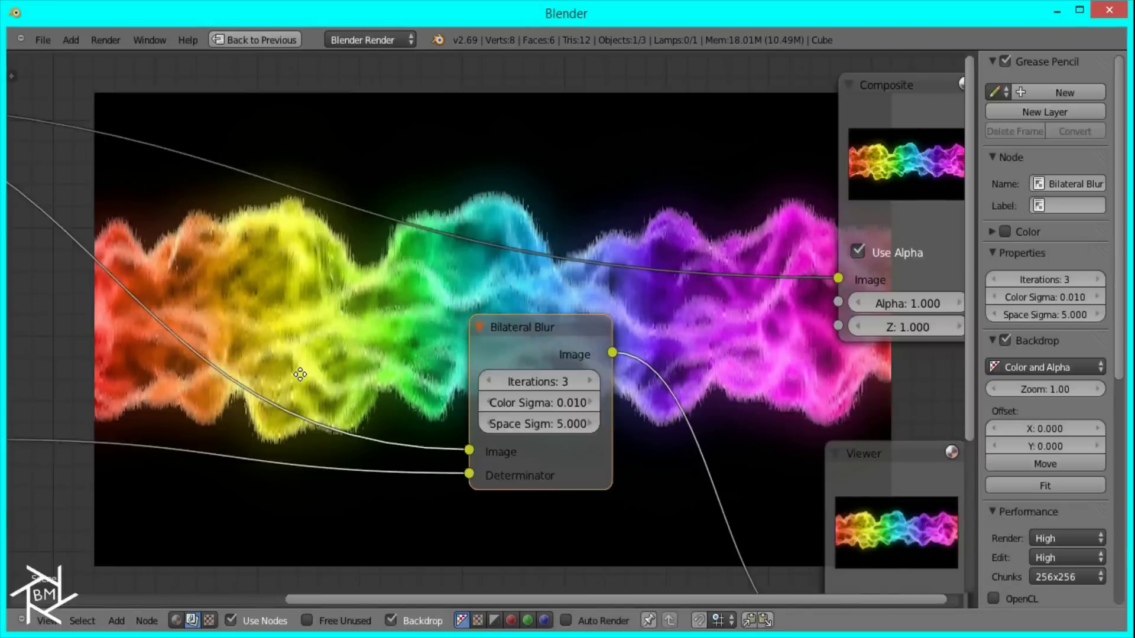
{"action": "middle_click_drag", "start_coordinate": [299, 374], "coordinate": [600, 317]}
{"action": "scroll", "coordinate": [599, 317], "scroll_direction": "down", "scroll_amount": 1}
{"action": "left_click_drag", "start_coordinate": [618, 266], "coordinate": [755, 232]}
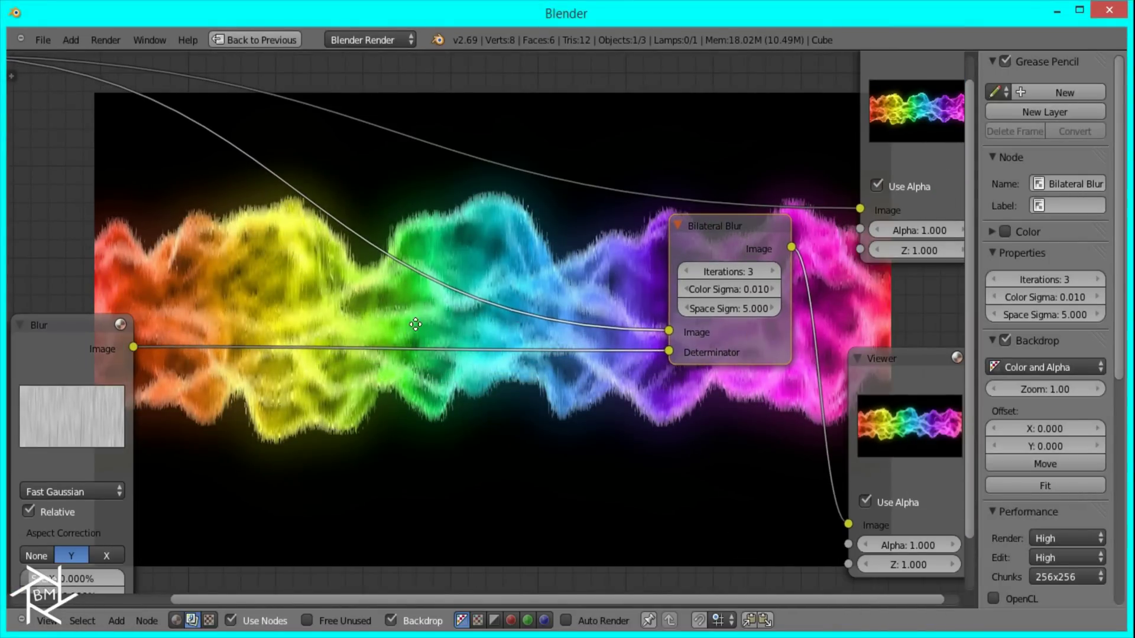
Step: Insert a Rotate node set to -20° on the Blur-to-Determinator link
{"action": "middle_click_drag", "start_coordinate": [415, 324], "coordinate": [494, 295]}
{"action": "key", "text": "shift+a"}
{"action": "mouse_move", "coordinate": [389, 351]}
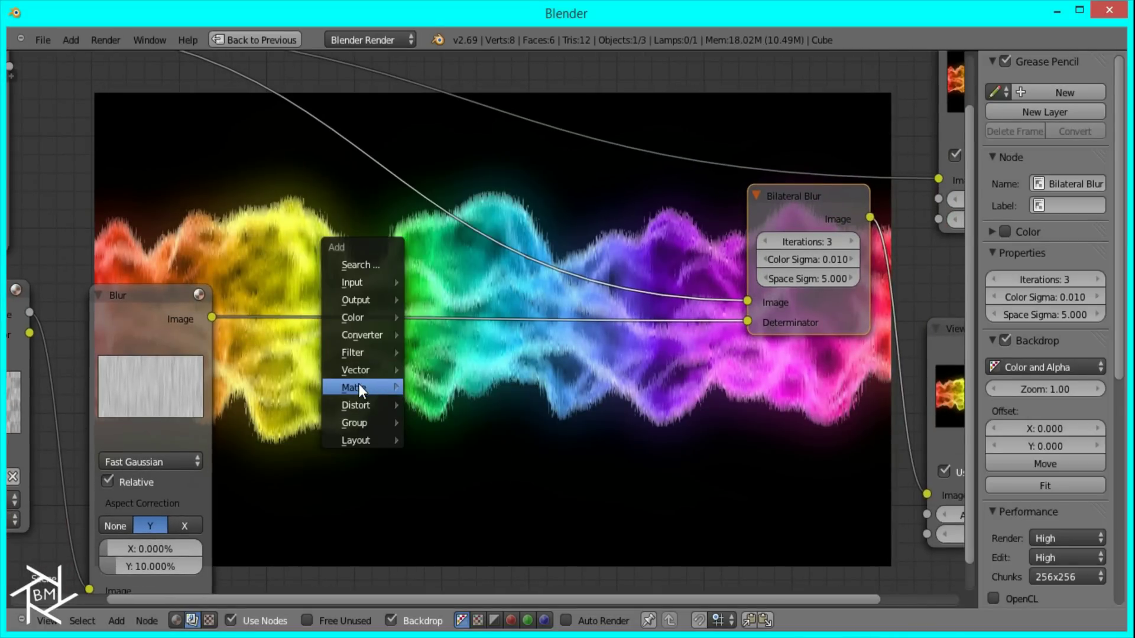
{"action": "mouse_move", "coordinate": [366, 405]}
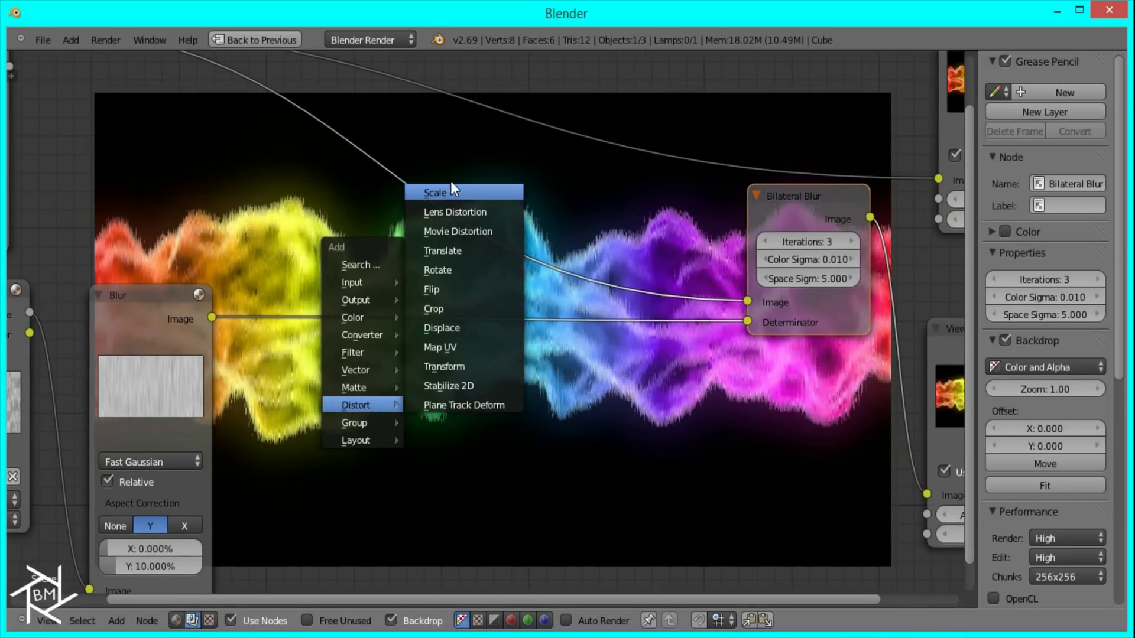
{"action": "left_click", "coordinate": [453, 271]}
{"action": "left_click", "coordinate": [565, 409]}
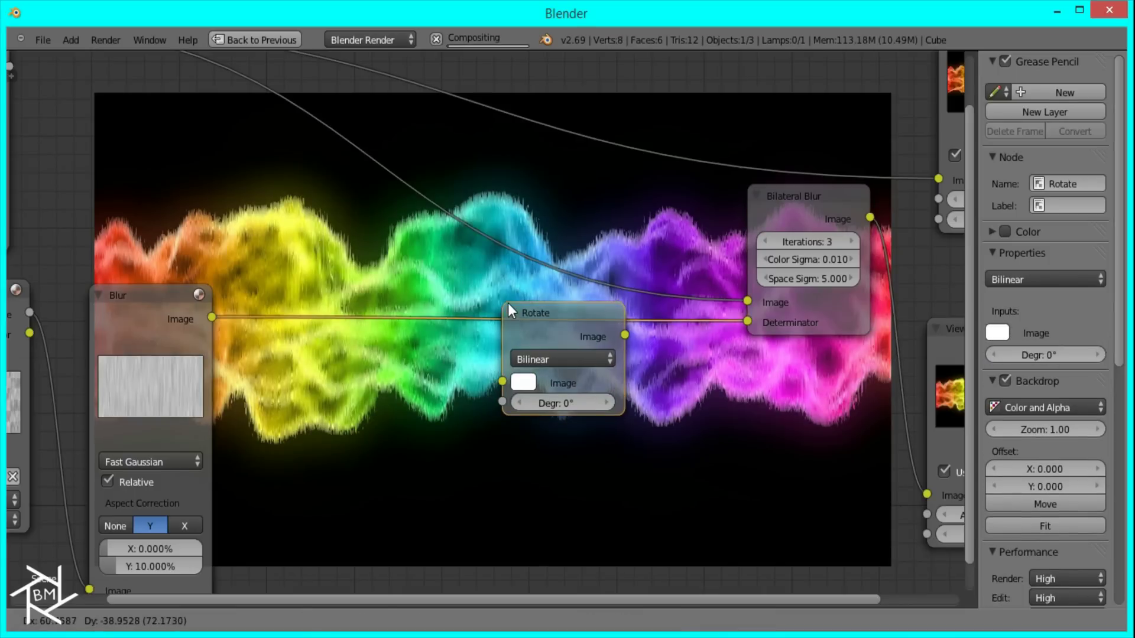
{"action": "left_click", "coordinate": [565, 408]}
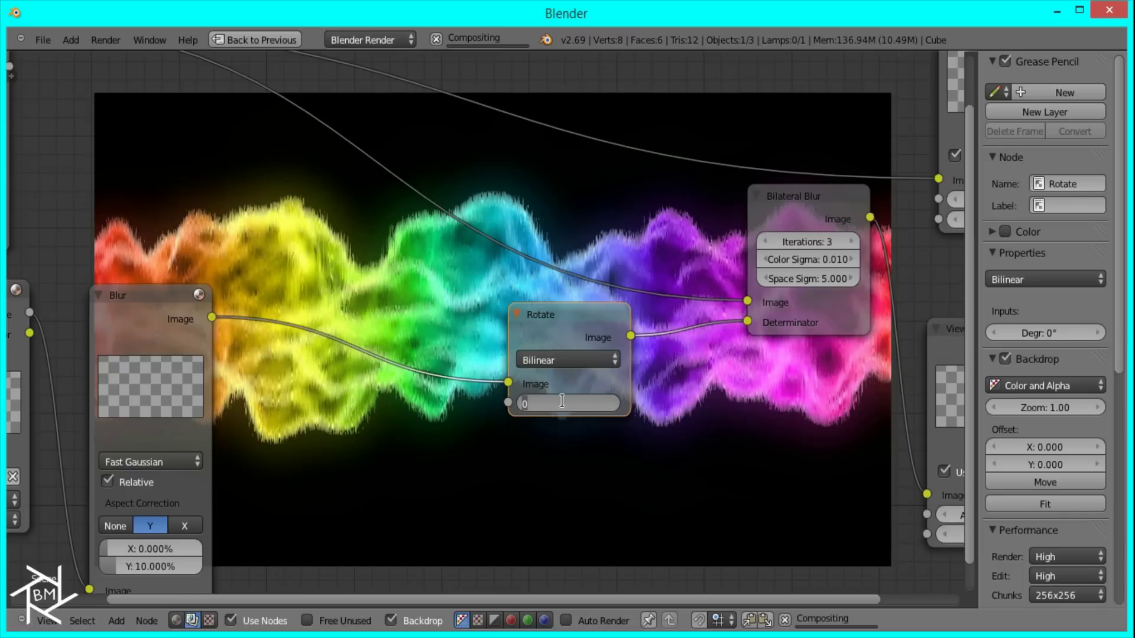
{"action": "type", "text": "-20"}
{"action": "key", "text": "Return"}
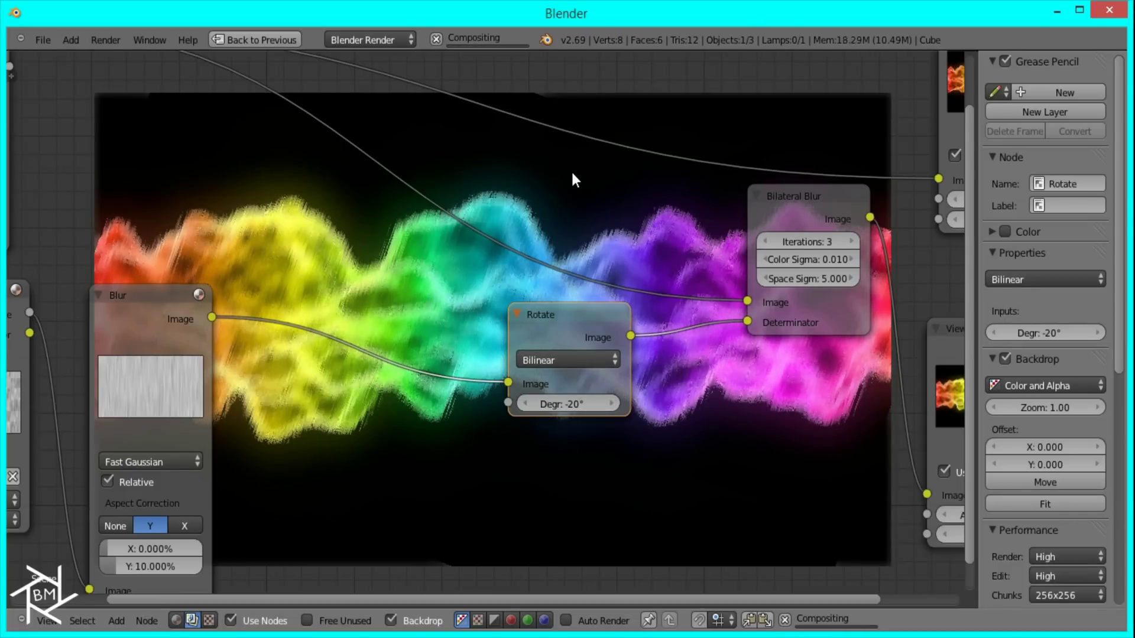
Step: Preview the diagonal streaks from the Rotate node in the backdrop
{"action": "middle_click_drag", "start_coordinate": [628, 195], "coordinate": [538, 93]}
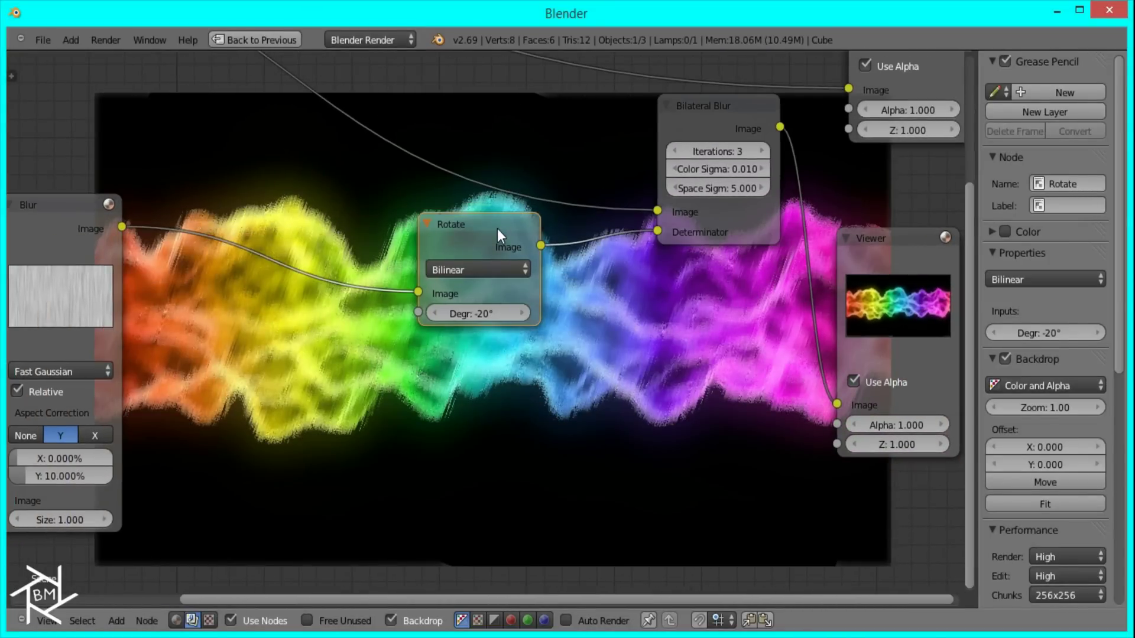
{"action": "left_click", "coordinate": [498, 230], "text": "ctrl+shift"}
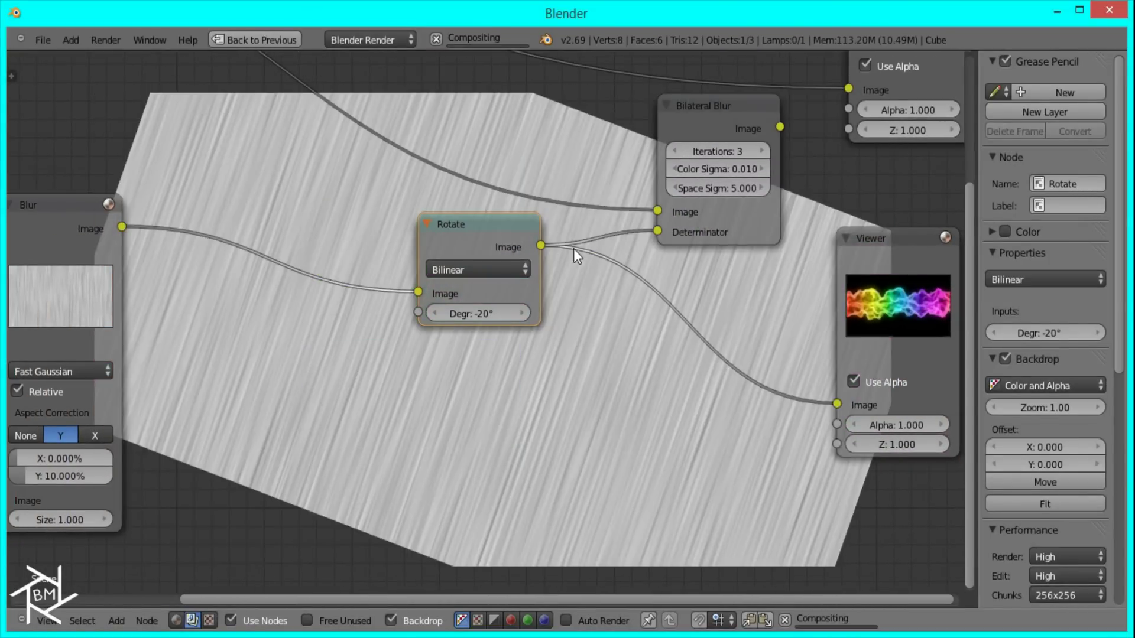
{"action": "mouse_move", "coordinate": [578, 248]}
{"action": "middle_mouse_down"}
{"action": "mouse_move", "coordinate": [549, 199]}
{"action": "mouse_move", "coordinate": [523, 236]}
{"action": "middle_mouse_up"}
{"action": "middle_click_drag", "start_coordinate": [192, 557], "coordinate": [184, 464]}
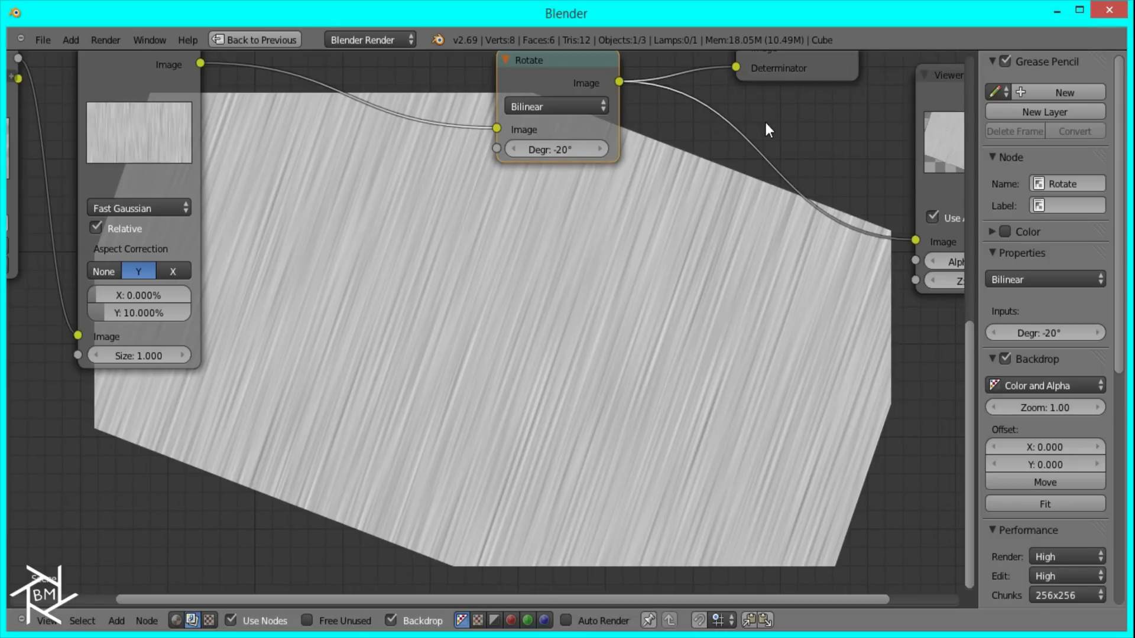
Step: Compare the Bilateral Blur result with the Rotate node's output in the backdrop
{"action": "middle_click_drag", "start_coordinate": [765, 119], "coordinate": [704, 223]}
{"action": "left_click", "coordinate": [751, 62], "text": "ctrl+shift"}
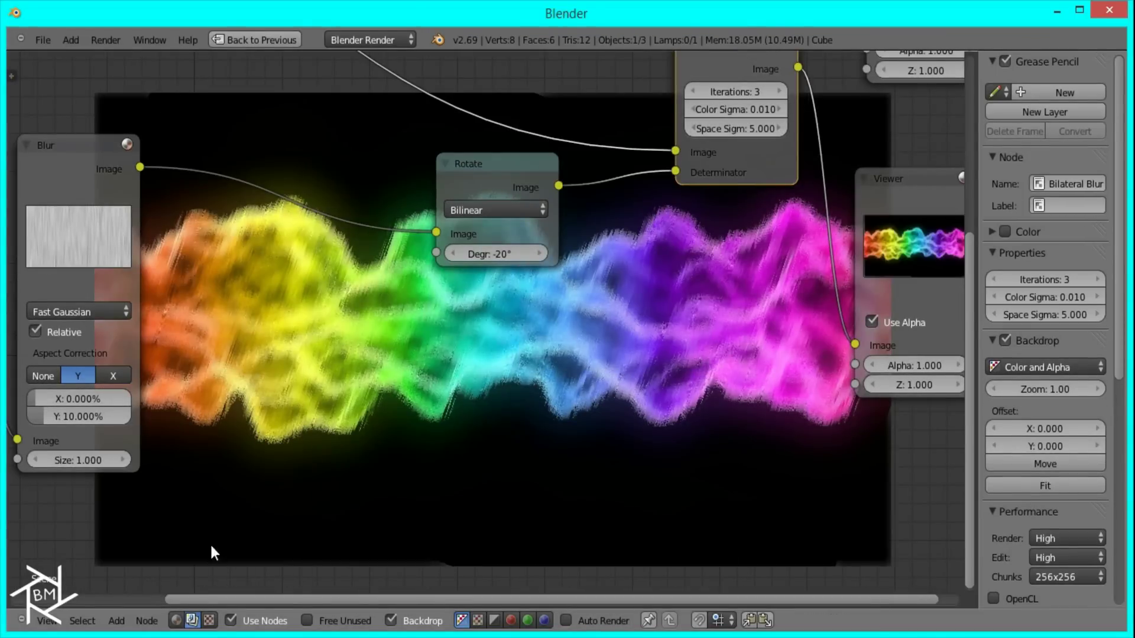
{"action": "left_click", "coordinate": [512, 164], "text": "ctrl+shift"}
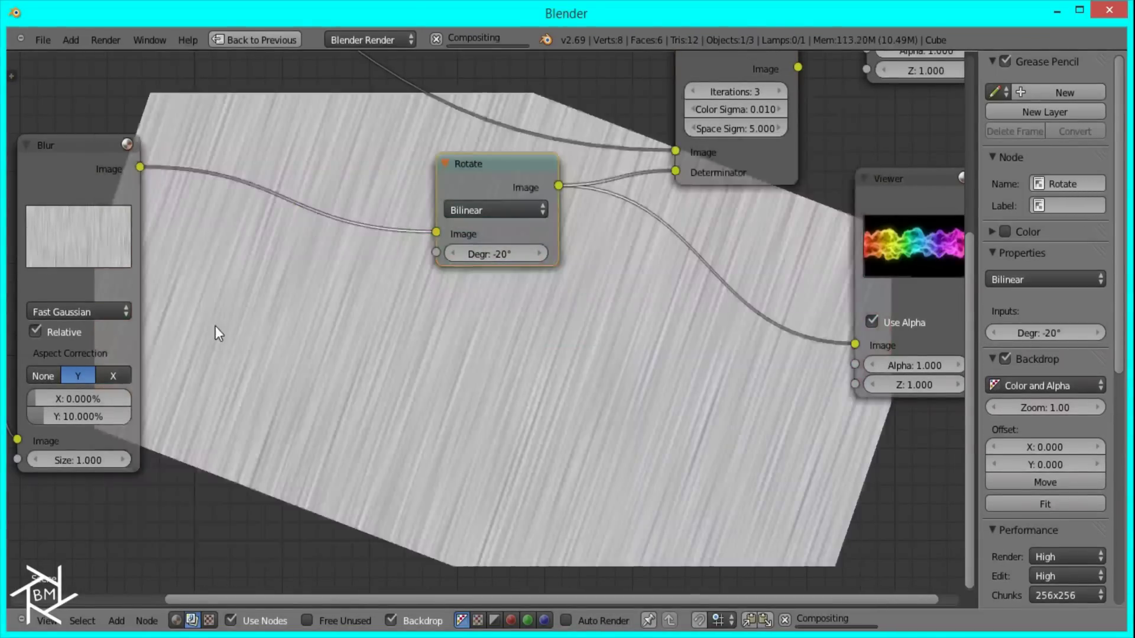
Step: Insert a Scale node between Blur and Rotate with X and Y at 1.6
{"action": "key", "text": "shift+a"}
{"action": "mouse_move", "coordinate": [267, 251]}
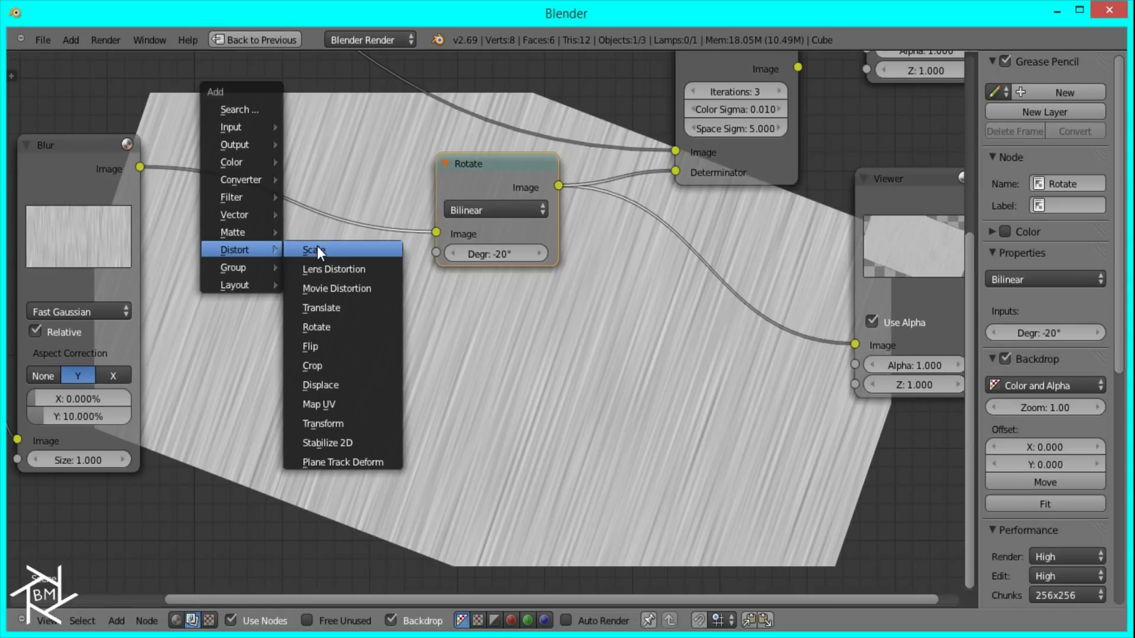
{"action": "left_click", "coordinate": [317, 246]}
{"action": "left_click", "coordinate": [214, 175]}
{"action": "left_click", "coordinate": [265, 277]}
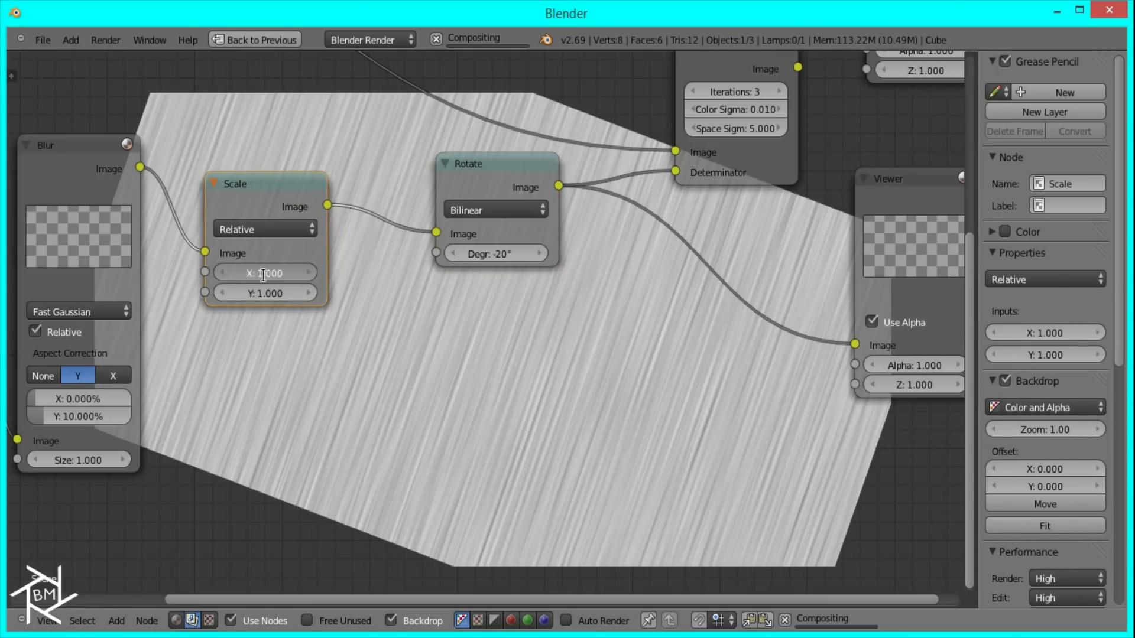
{"action": "type", "text": "1.6"}
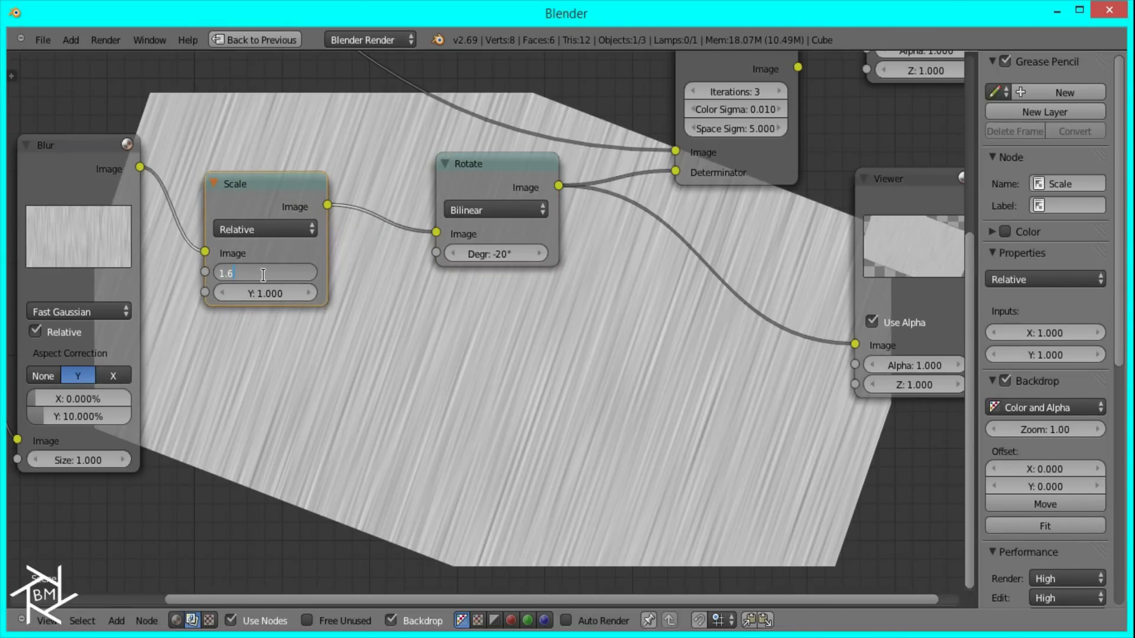
{"action": "key", "text": "Tab"}
{"action": "type", "text": "1.6"}
{"action": "key", "text": "Return"}
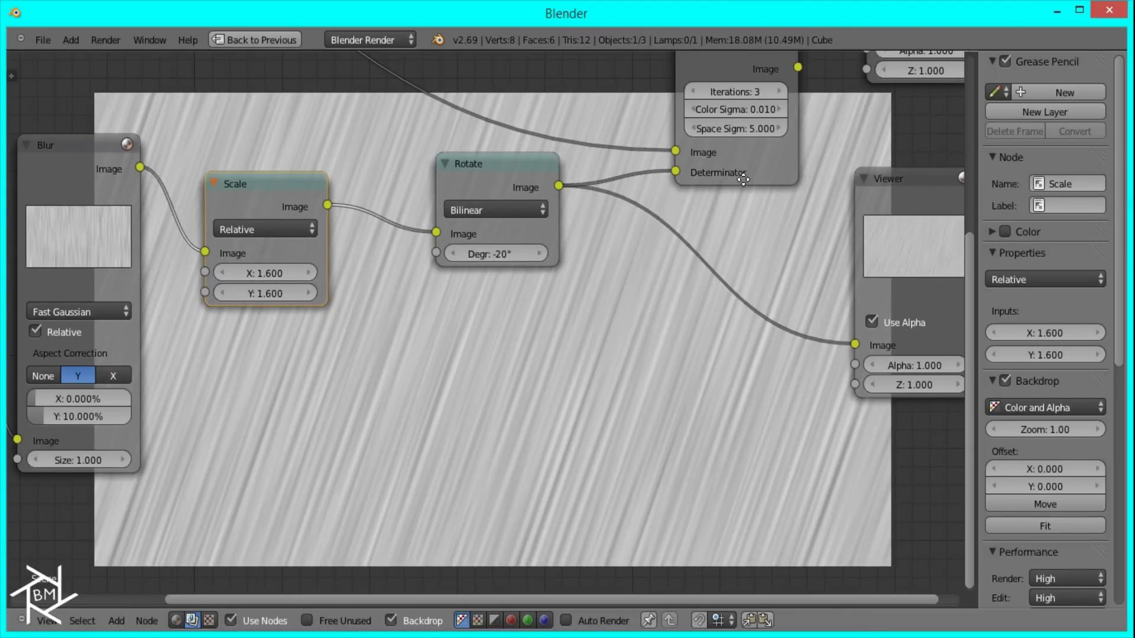
Step: Preview the Bilateral Blur result in the backdrop and reposition the Bilateral Blur node
{"action": "middle_click_drag", "start_coordinate": [743, 180], "coordinate": [716, 179]}
{"action": "left_click", "coordinate": [704, 196]}
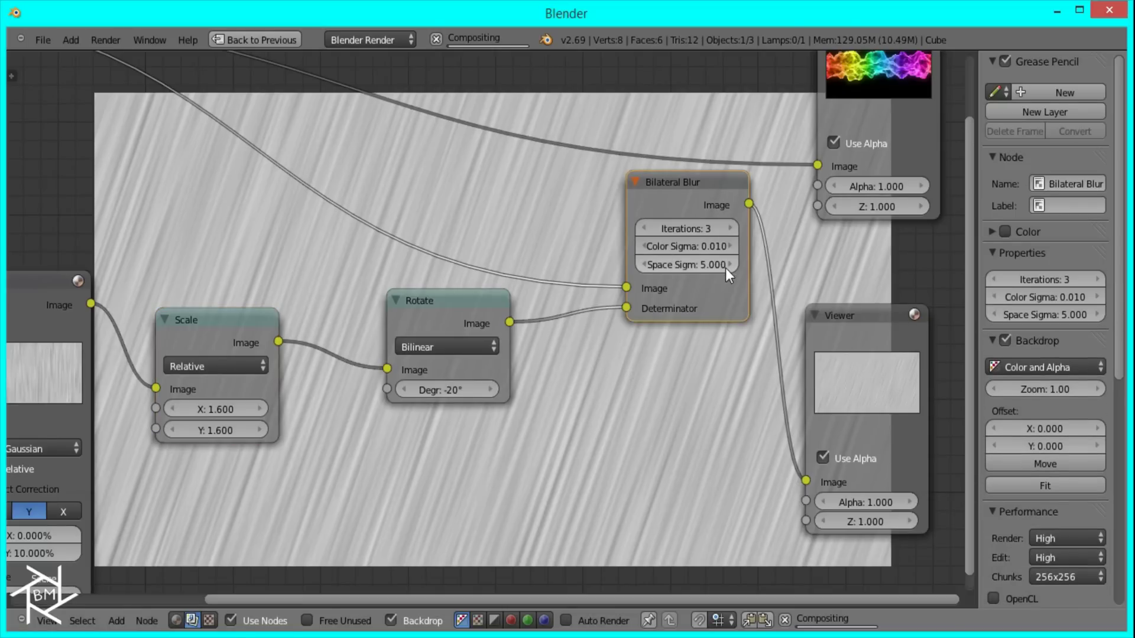
{"action": "middle_click_drag", "start_coordinate": [539, 180], "coordinate": [437, 322]}
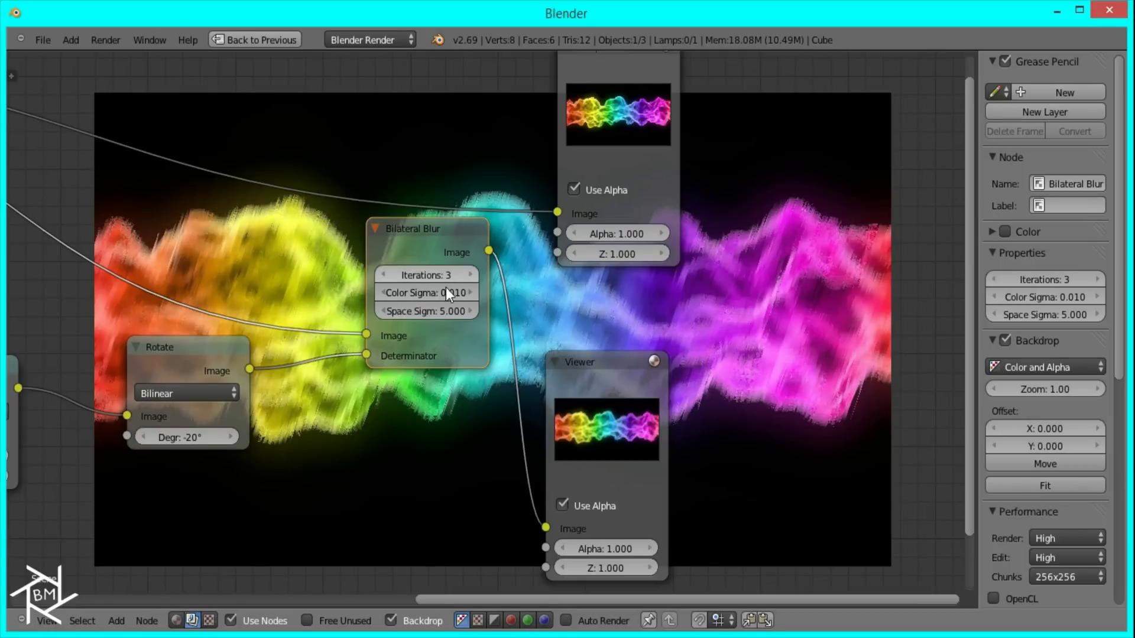
{"action": "key", "text": "g"}
{"action": "left_click", "coordinate": [417, 336]}
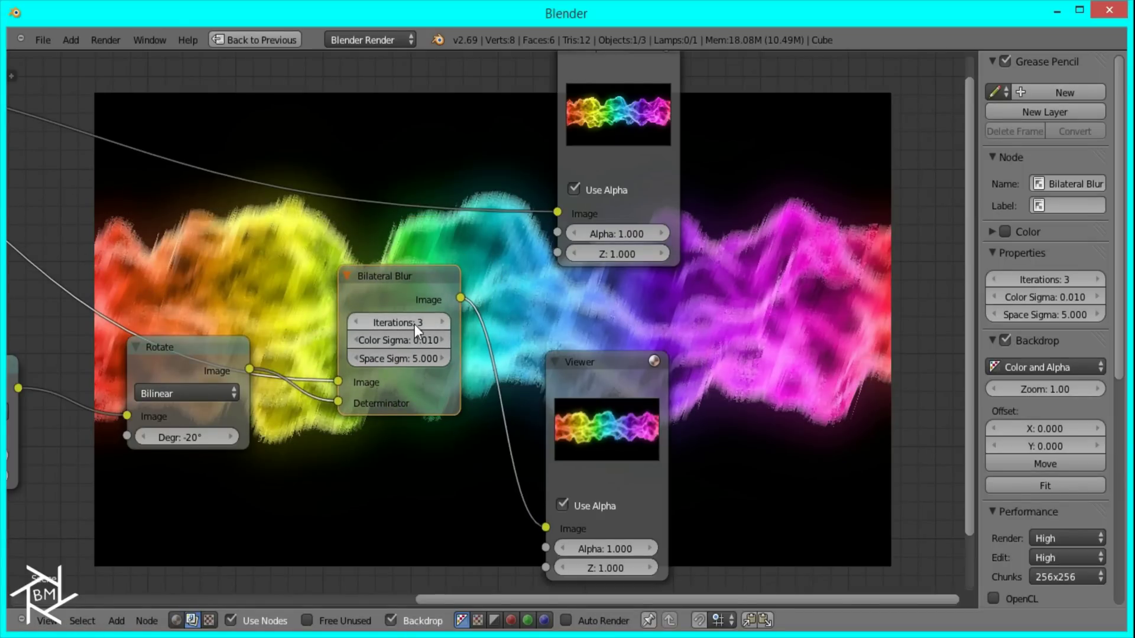
Step: Change the Texture node's X scale from 30 to 50 for finer streaks
{"action": "middle_click_drag", "start_coordinate": [304, 355], "coordinate": [70, 476]}
{"action": "left_click", "coordinate": [151, 476]}
{"action": "left_click", "coordinate": [166, 500]}
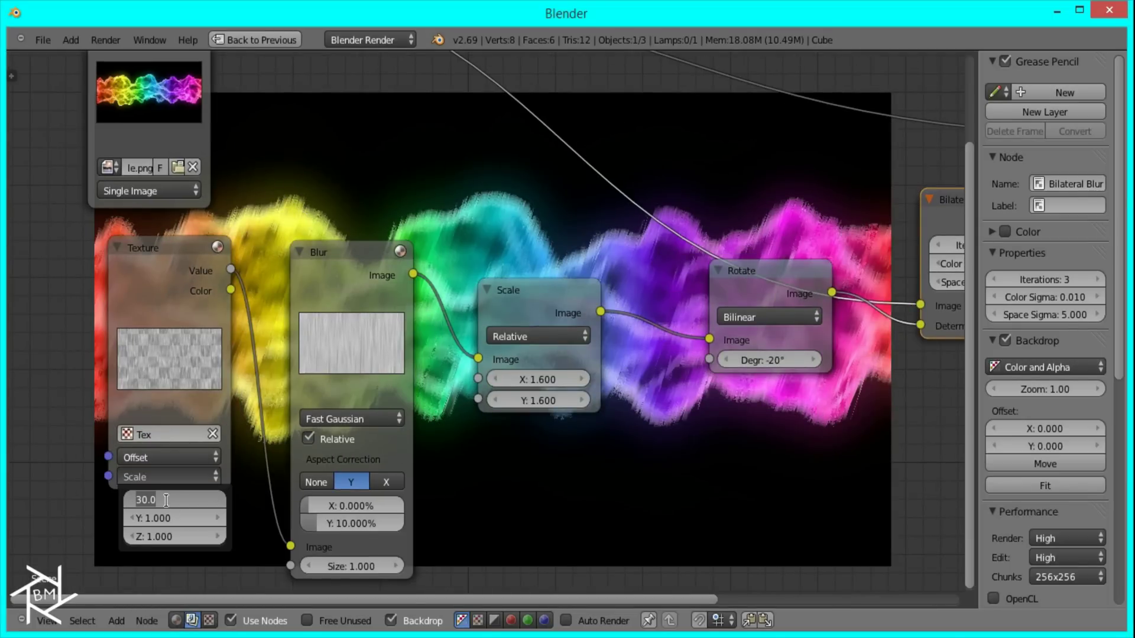
{"action": "key", "text": "Return"}
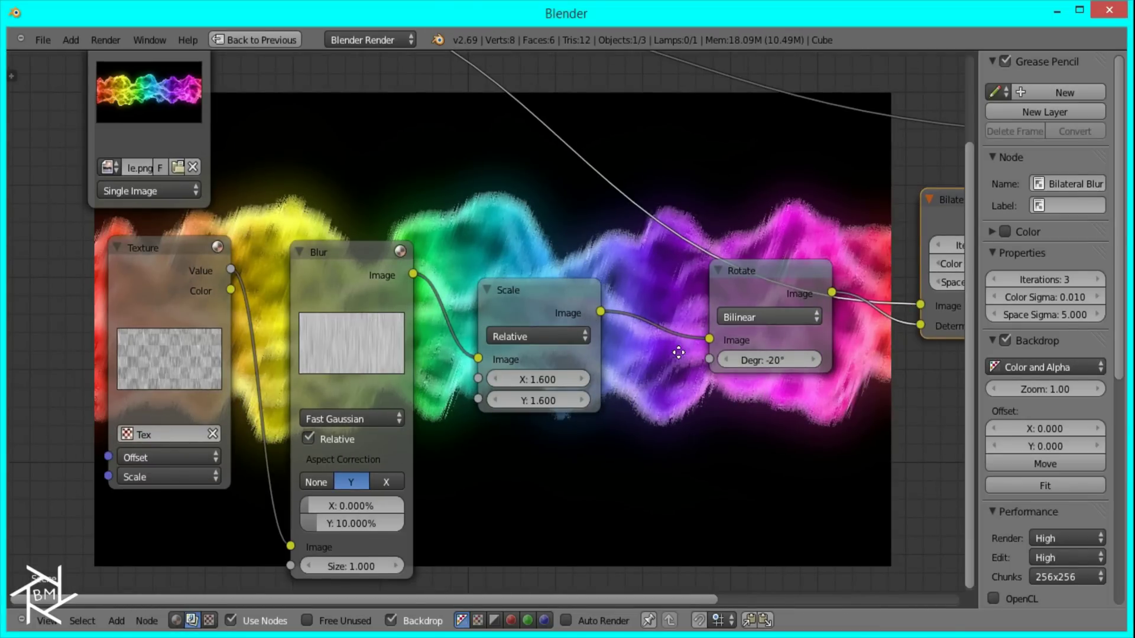
Step: Collapse the Viewer node and connect Bilateral Blur's Image output to the Composite Image input
{"action": "middle_click_drag", "start_coordinate": [697, 269], "coordinate": [473, 331]}
{"action": "scroll", "coordinate": [682, 325], "scroll_direction": "down", "scroll_amount": 3}
{"action": "left_click", "coordinate": [685, 324]}
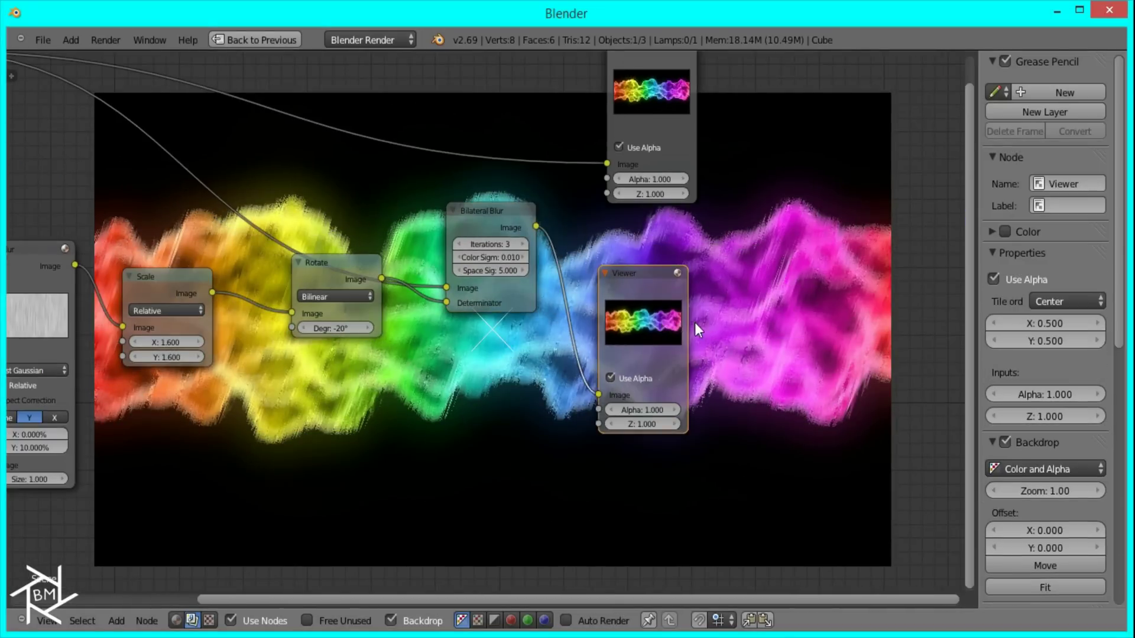
{"action": "key", "text": "h"}
{"action": "key", "text": "h"}
{"action": "left_click_drag", "start_coordinate": [535, 227], "coordinate": [606, 163]}
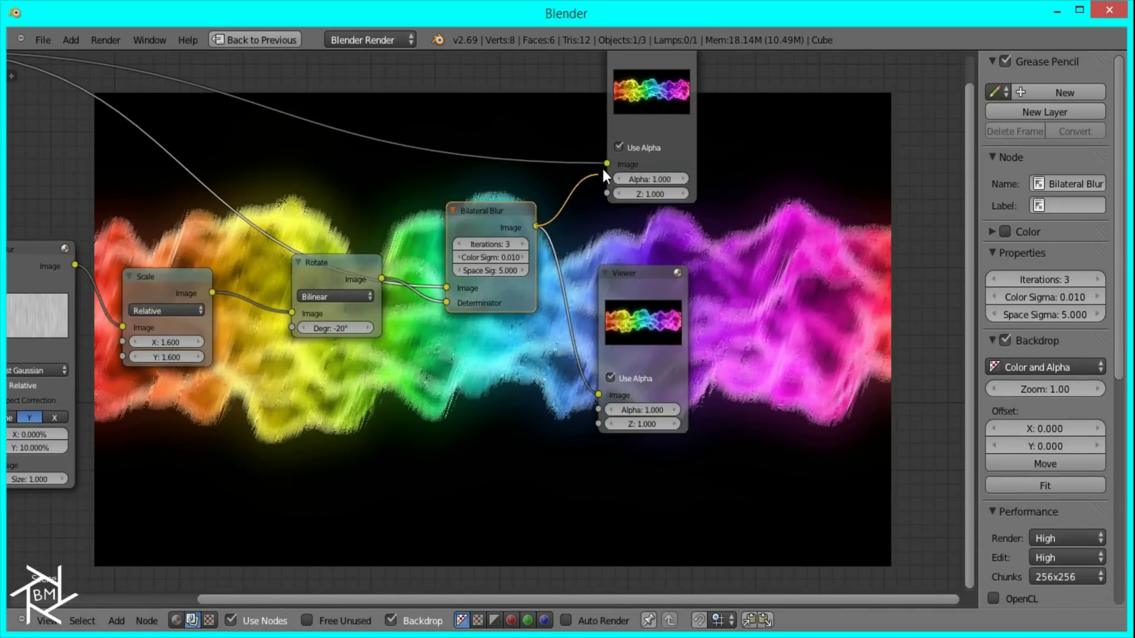
Step: Return to the full multi-panel layout and render the rainbow wave with F12
{"action": "left_click", "coordinate": [267, 41]}
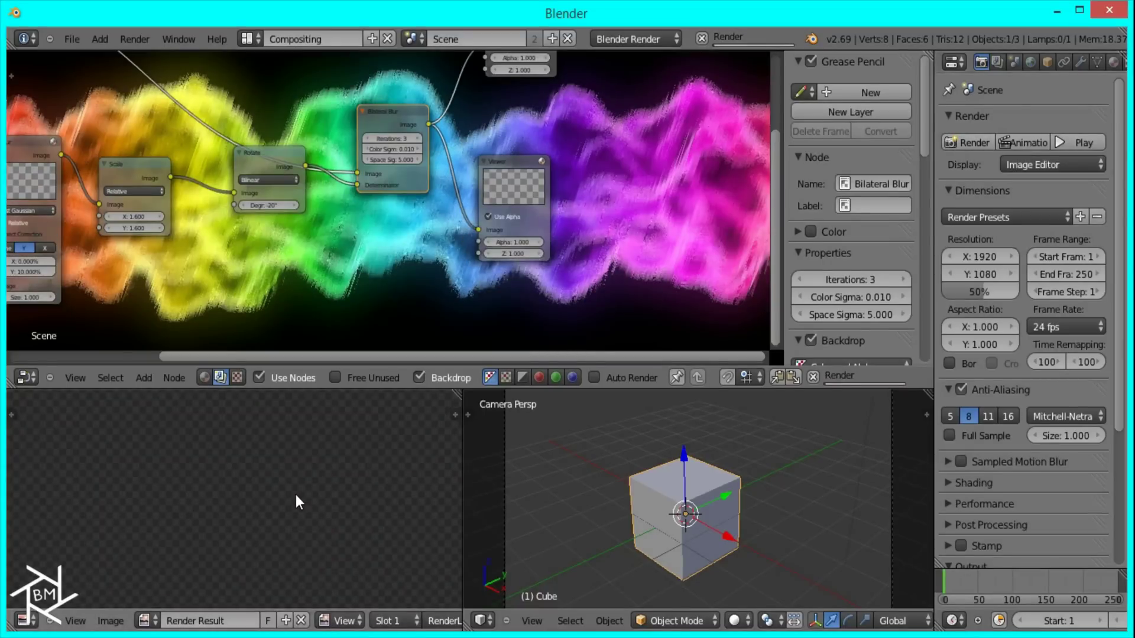
{"action": "key", "text": "F12"}
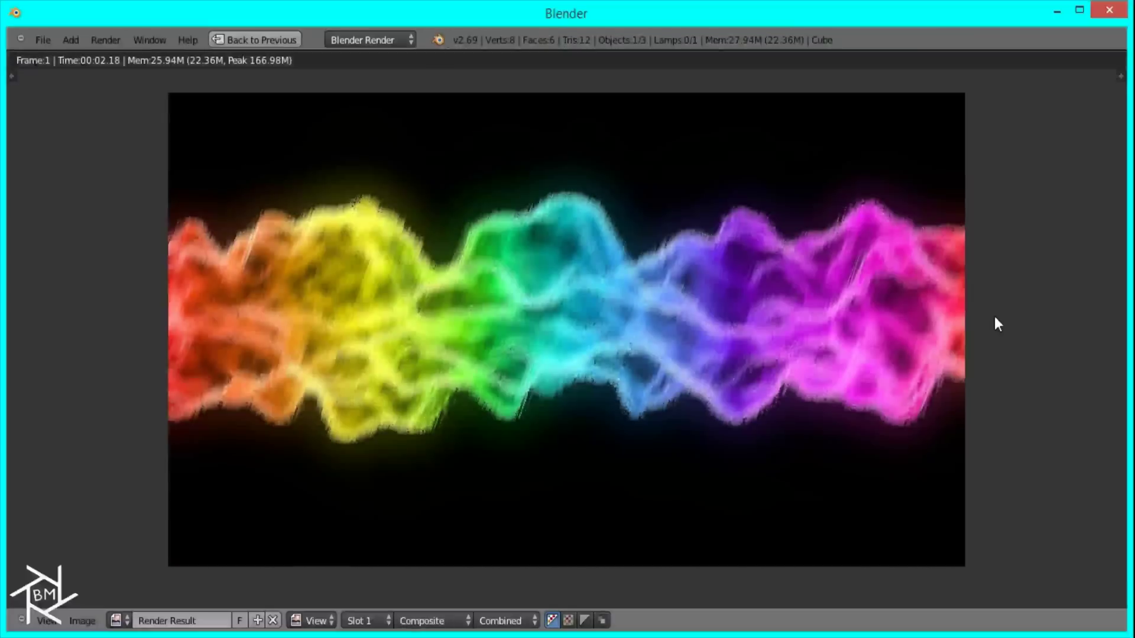